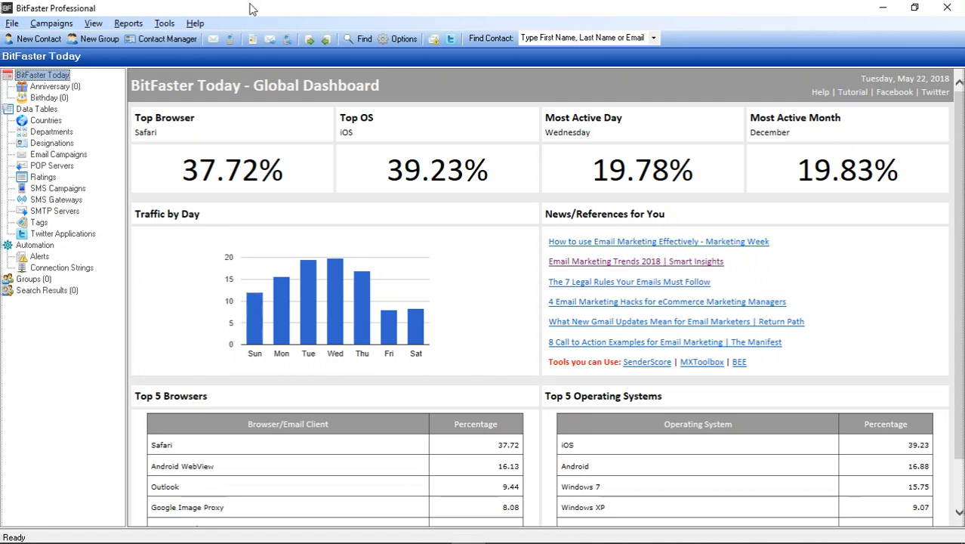
# - Create a contact group named Dubai and show the list of groups
pyautogui.click(105, 42)
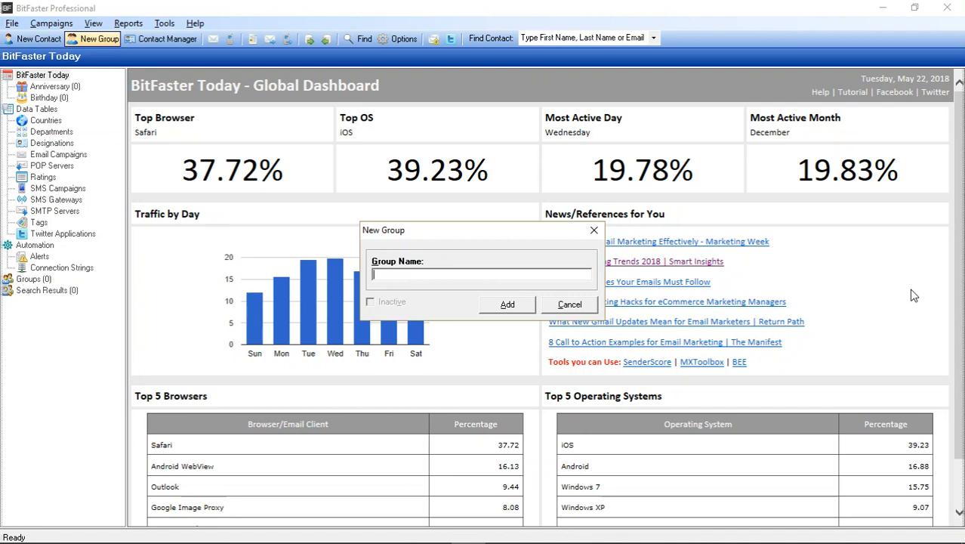
pyautogui.write('Dubai')
pyautogui.click(499, 306)
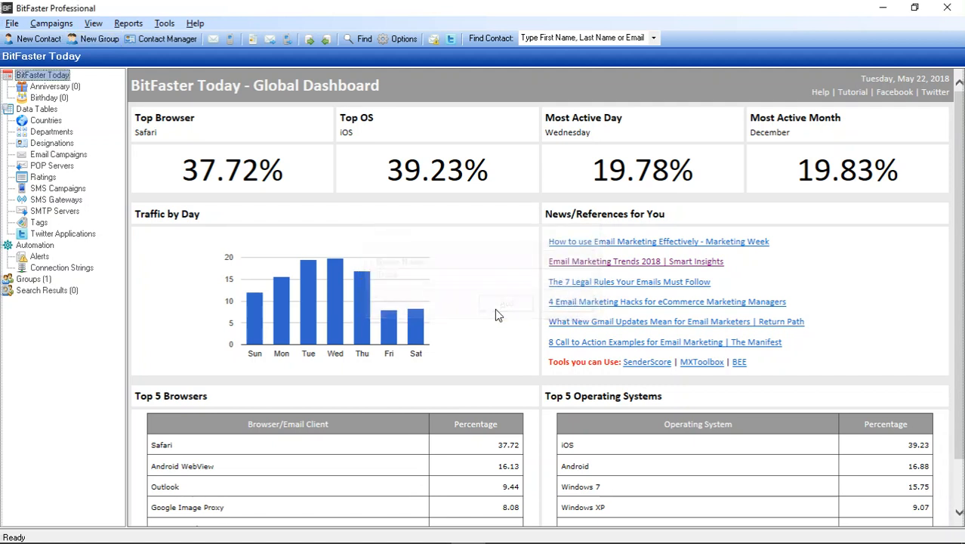
pyautogui.click(33, 280)
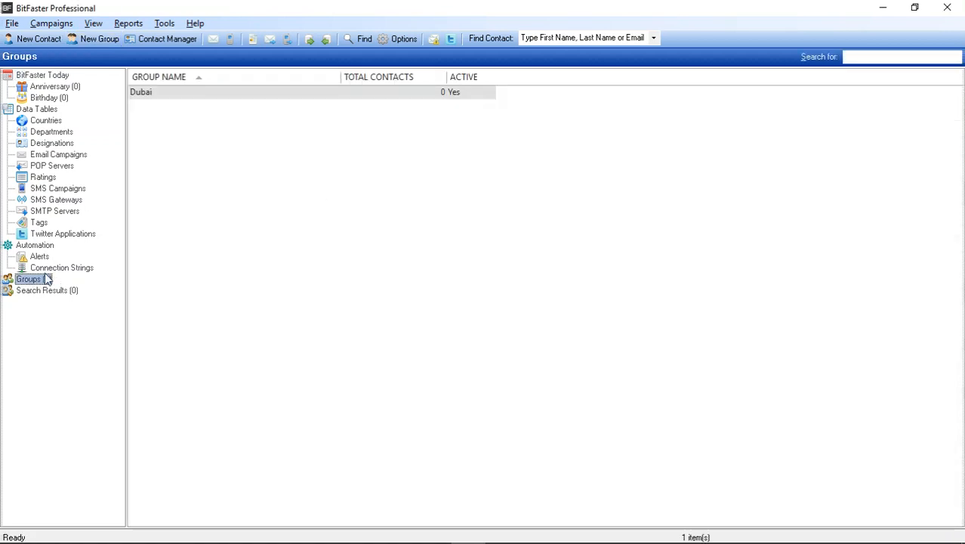
# - Create a second contact group named Abu Dhabi
pyautogui.click(96, 41)
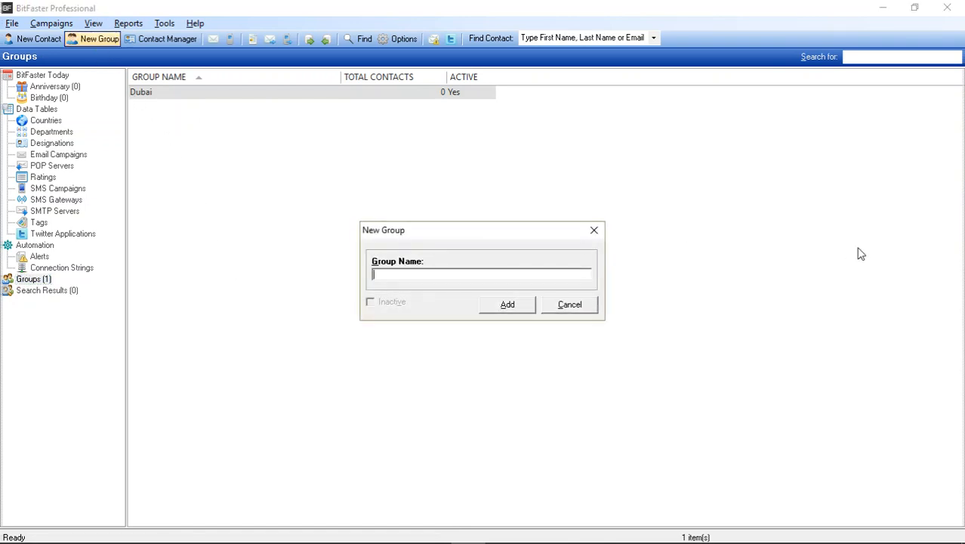
pyautogui.write('Abu Dhabi')
pyautogui.click(517, 306)
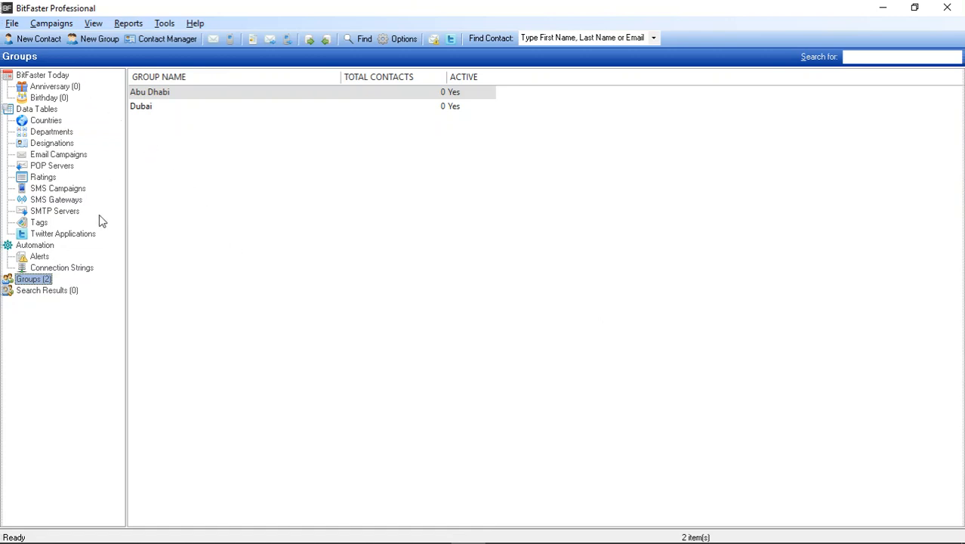
# - Add a contact to the Abu Dhabi group with the first name Test and a default email address
pyautogui.click(37, 40)
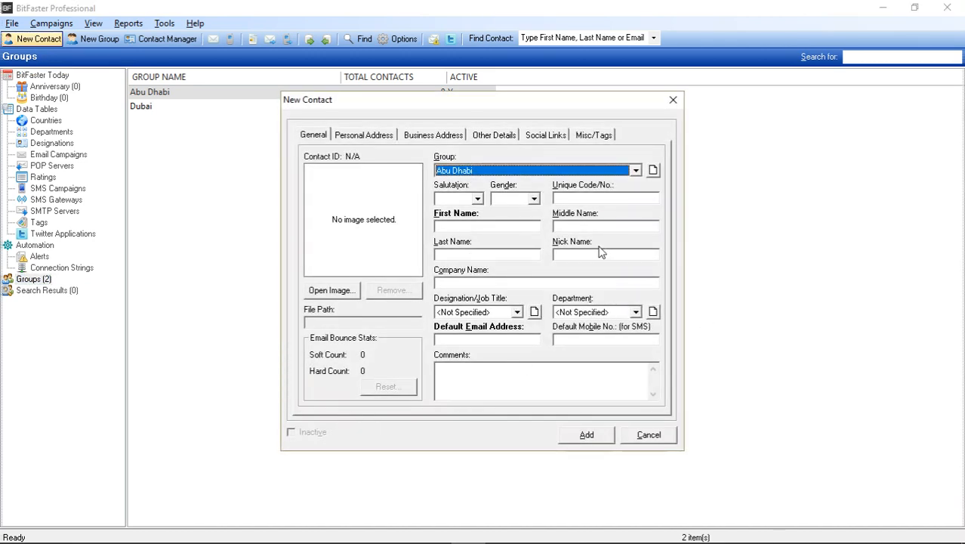
pyautogui.click(484, 226)
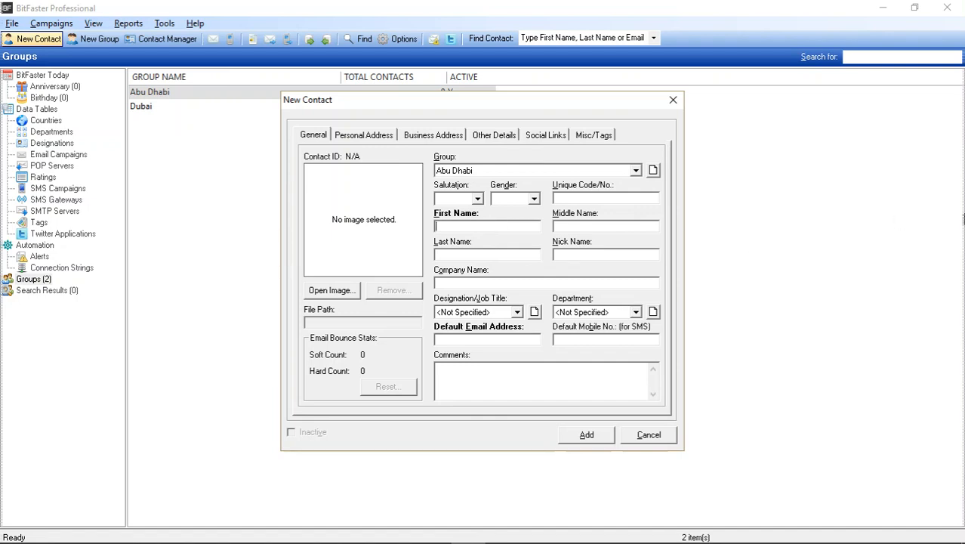
pyautogui.write('Test')
pyautogui.click(519, 339)
pyautogui.write('test@test.com')
pyautogui.click(592, 442)
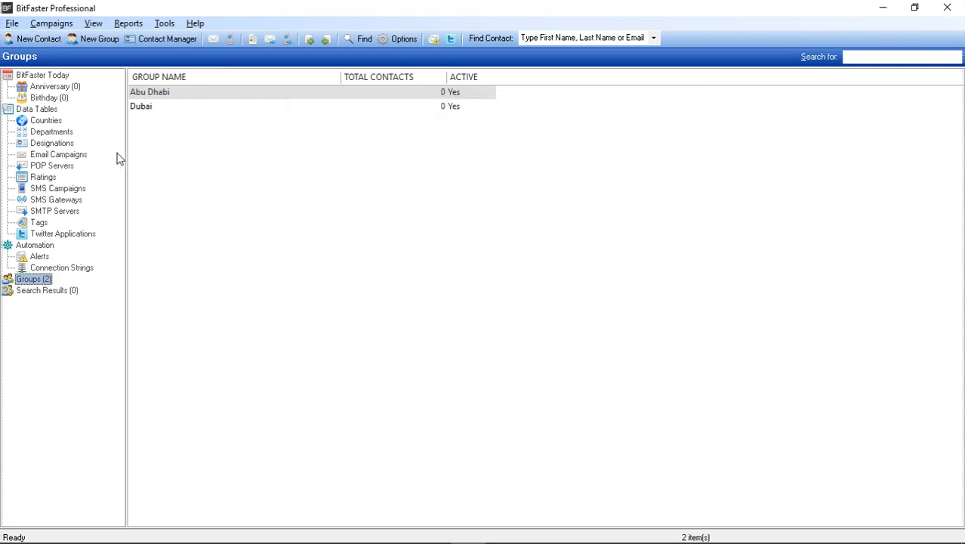
# - Open the Contact Manager and view the contacts of the Dubai group and the Abu Dhabi group
pyautogui.click(161, 39)
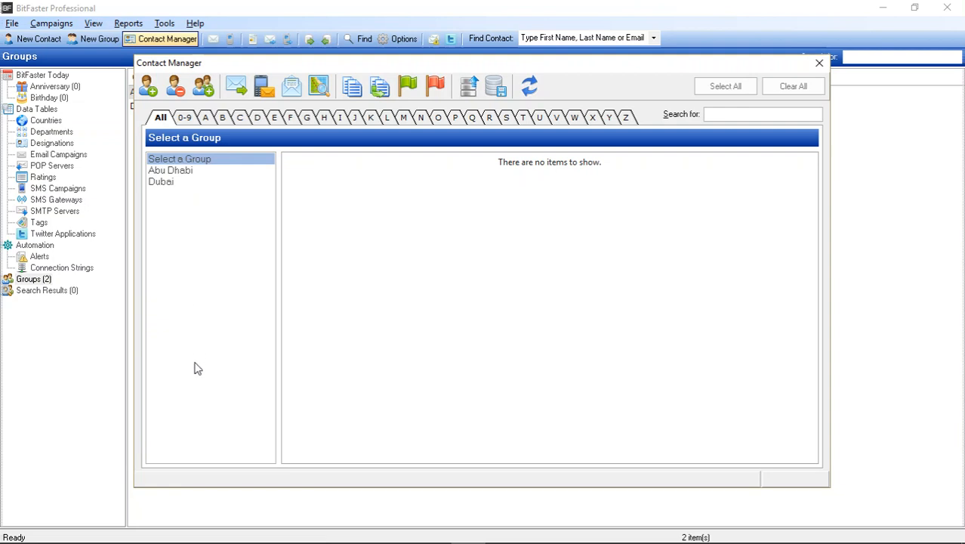
pyautogui.click(172, 184)
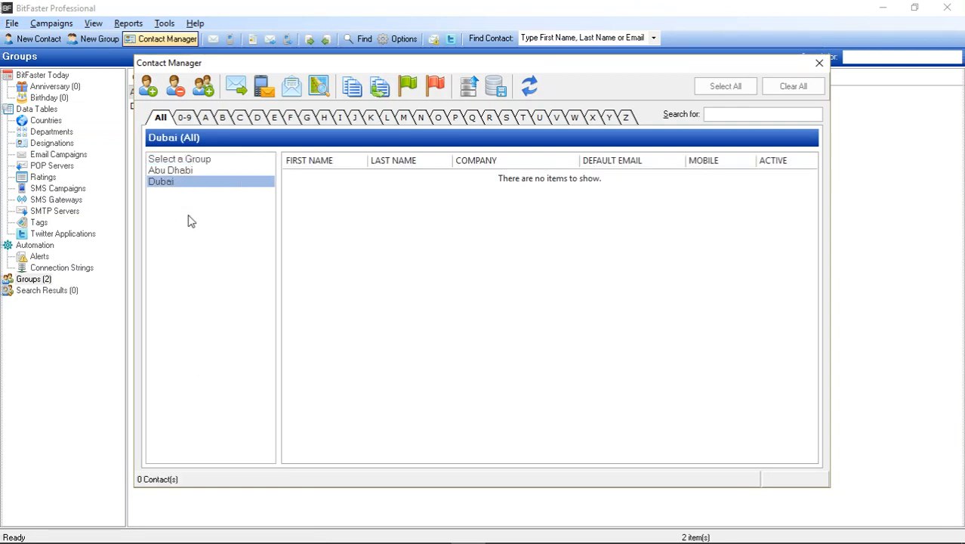
pyautogui.click(188, 169)
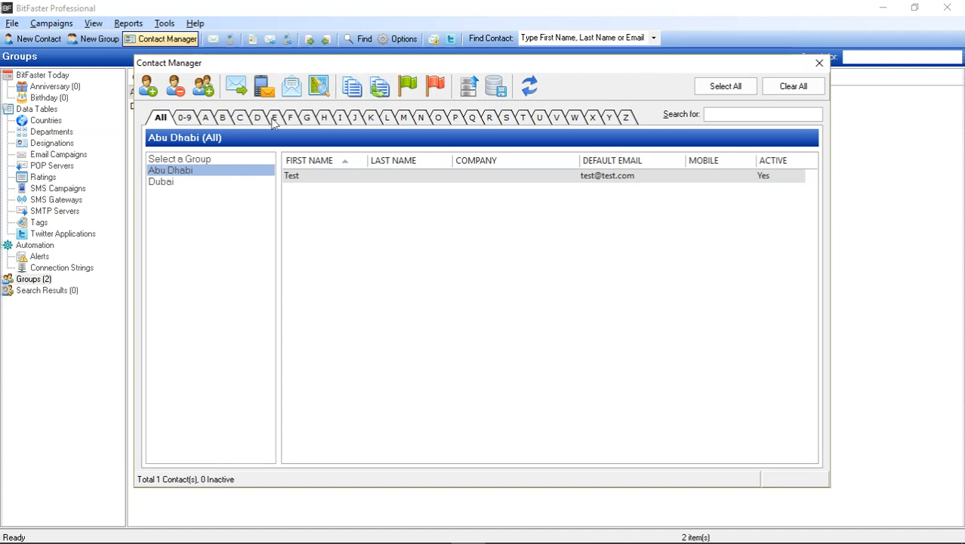
# - Open a blank new contact for the Abu Dhabi group and examine its salutation, gender and unique code fields
pyautogui.click(149, 88)
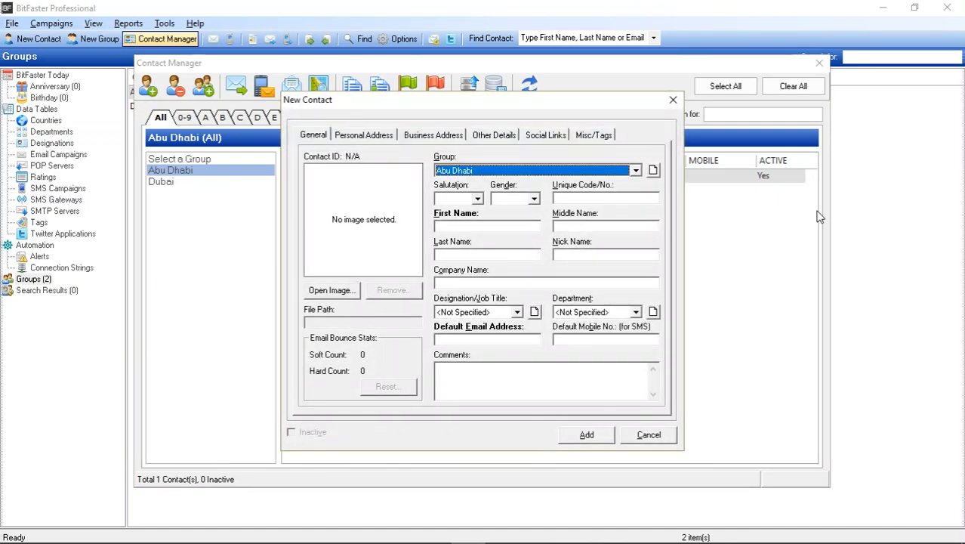
pyautogui.click(477, 199)
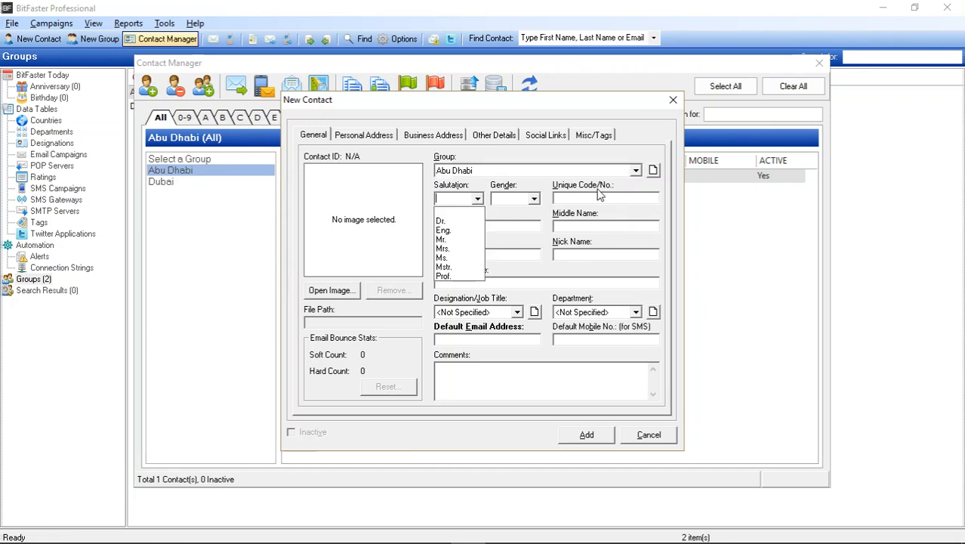
pyautogui.click(477, 196)
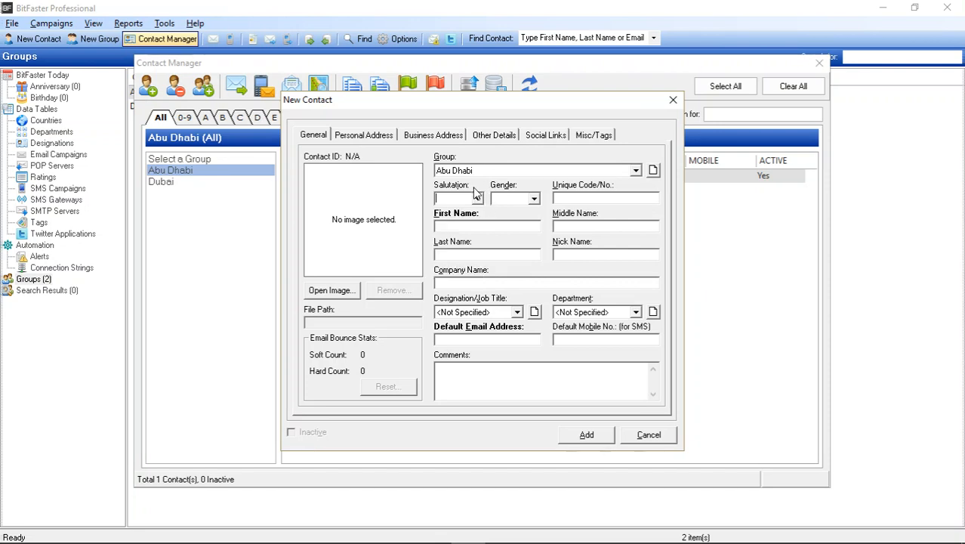
pyautogui.click(533, 199)
pyautogui.click(534, 199)
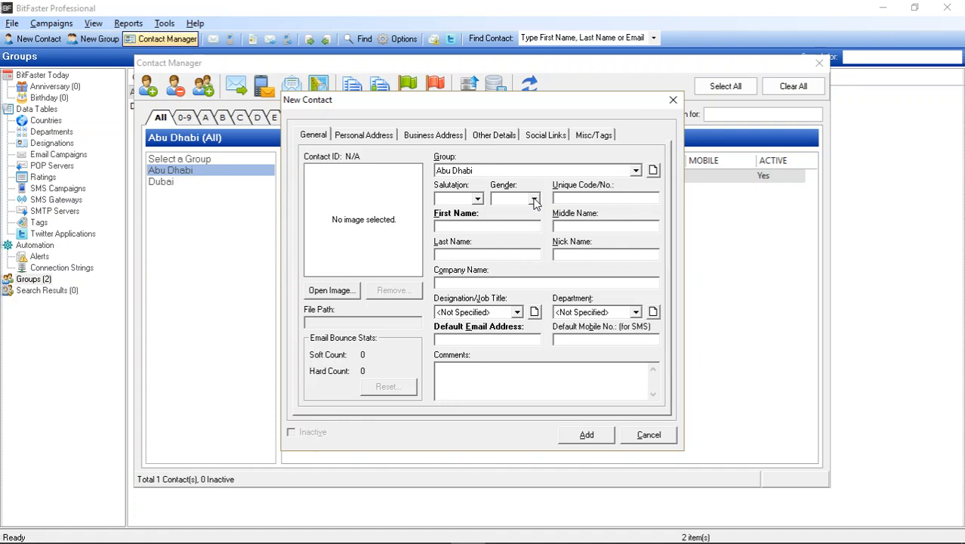
pyautogui.click(580, 198)
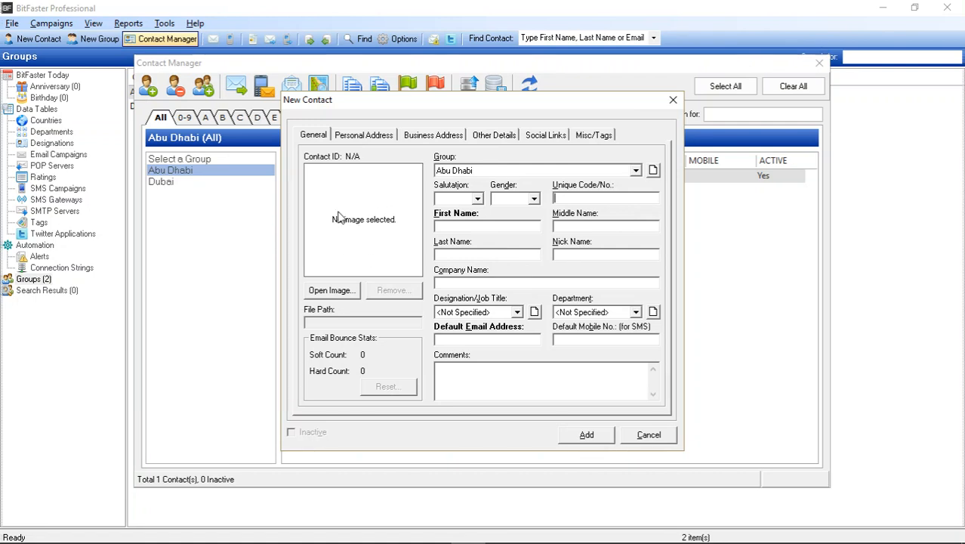
# - Examine the new contact's job title and department choices and the form for adding a department, leaving that form without adding one
pyautogui.click(517, 312)
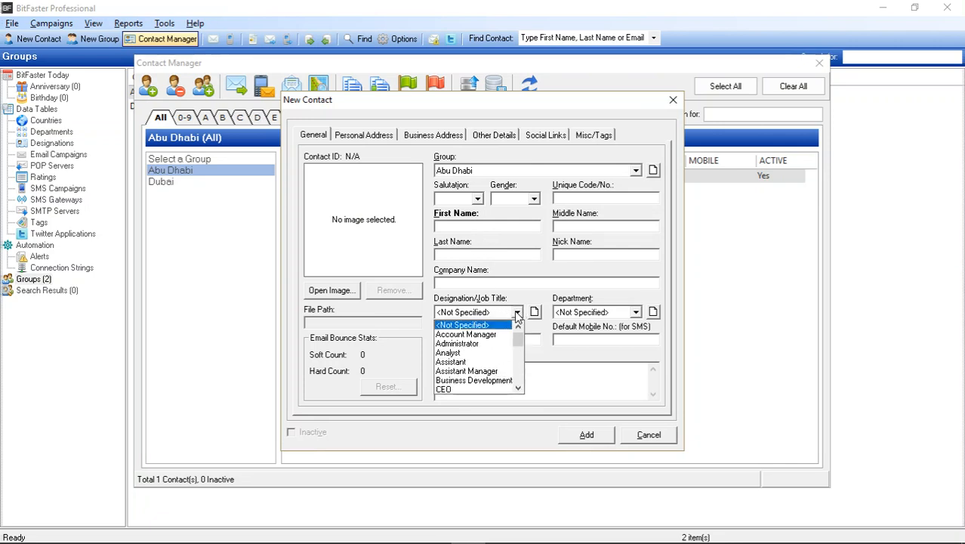
pyautogui.click(635, 312)
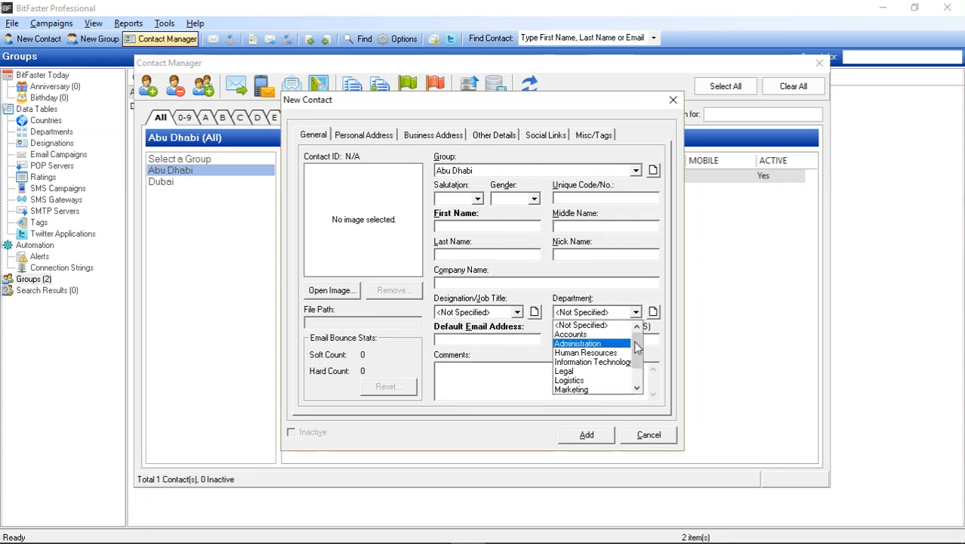
pyautogui.moveTo(637, 344); pyautogui.dragTo(641, 379)
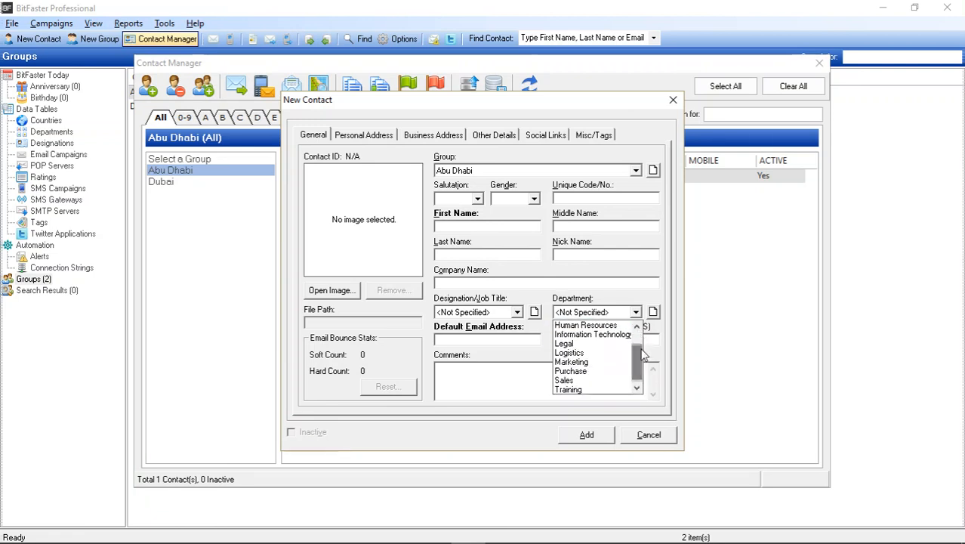
pyautogui.click(654, 314)
pyautogui.click(653, 314)
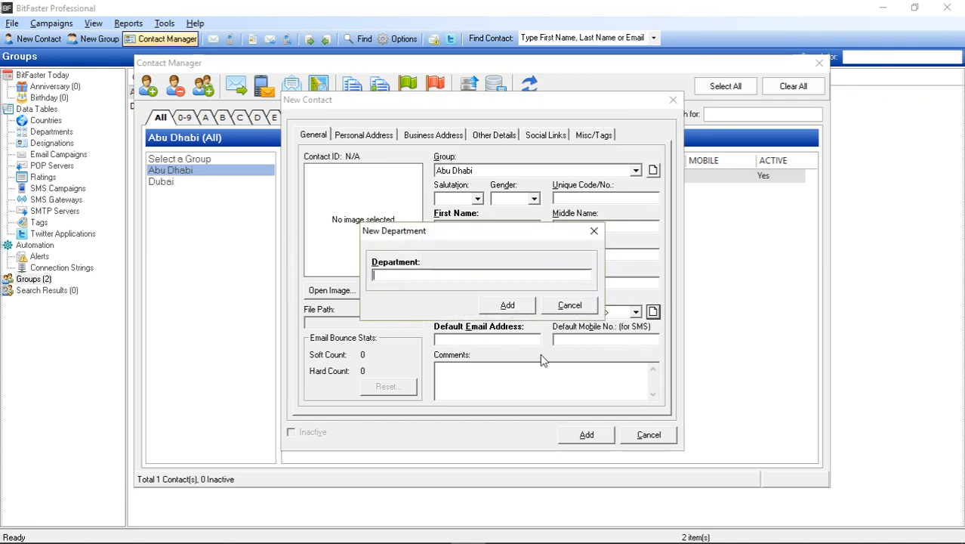
pyautogui.click(566, 306)
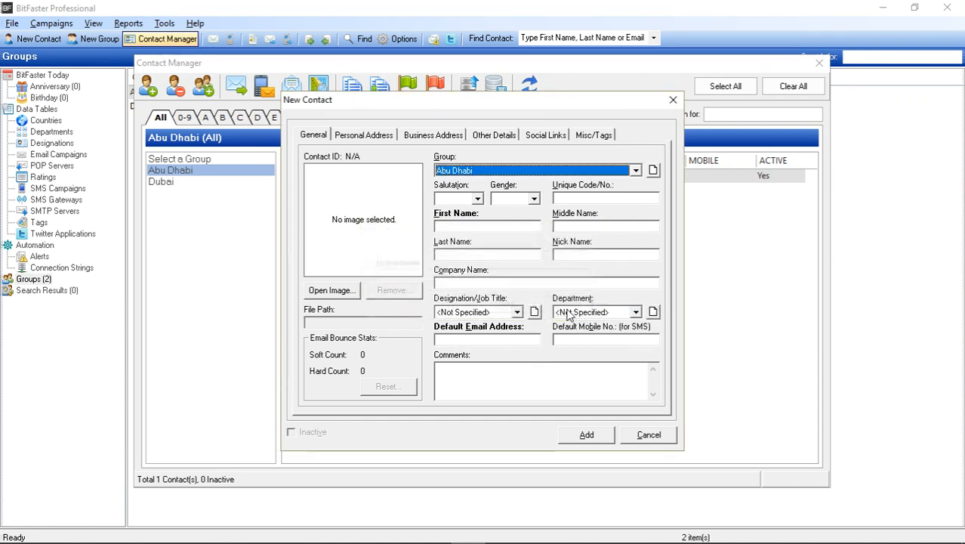
# - Examine the personal address and business address fields of the new contact, including the business phone extension
pyautogui.click(363, 136)
pyautogui.click(396, 182)
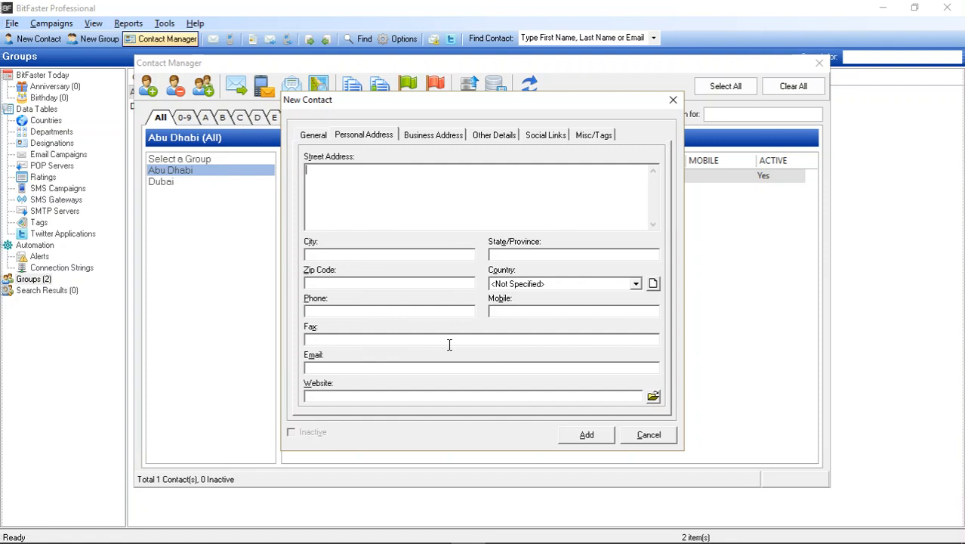
pyautogui.click(428, 135)
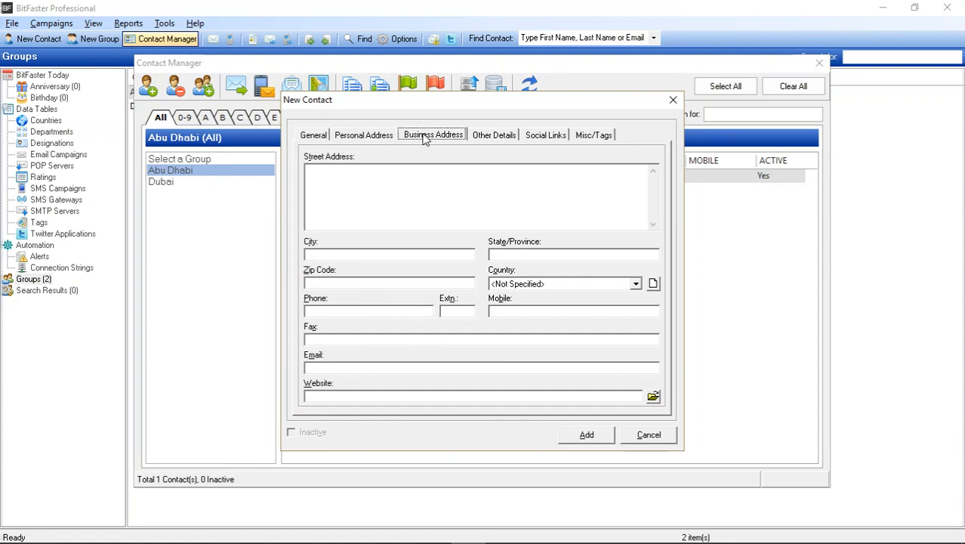
pyautogui.click(417, 197)
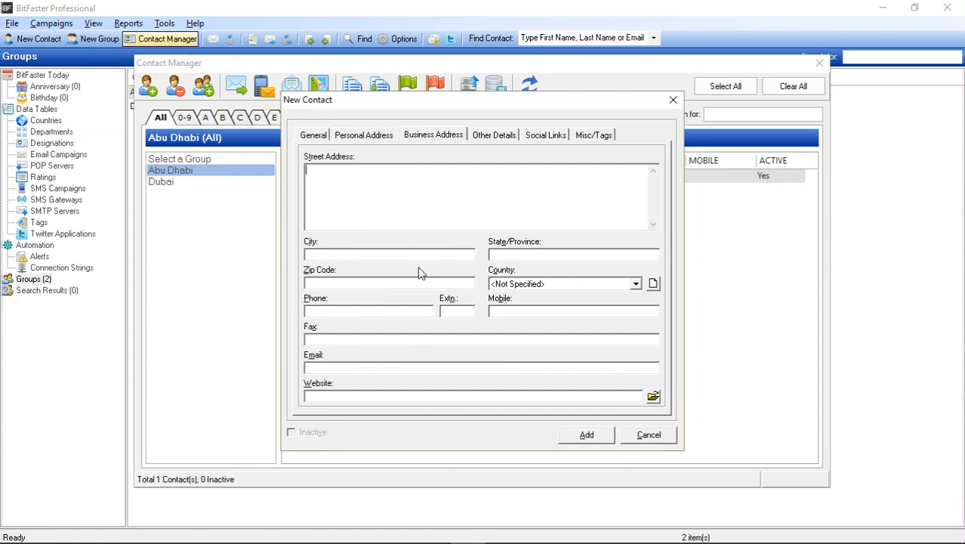
pyautogui.click(460, 312)
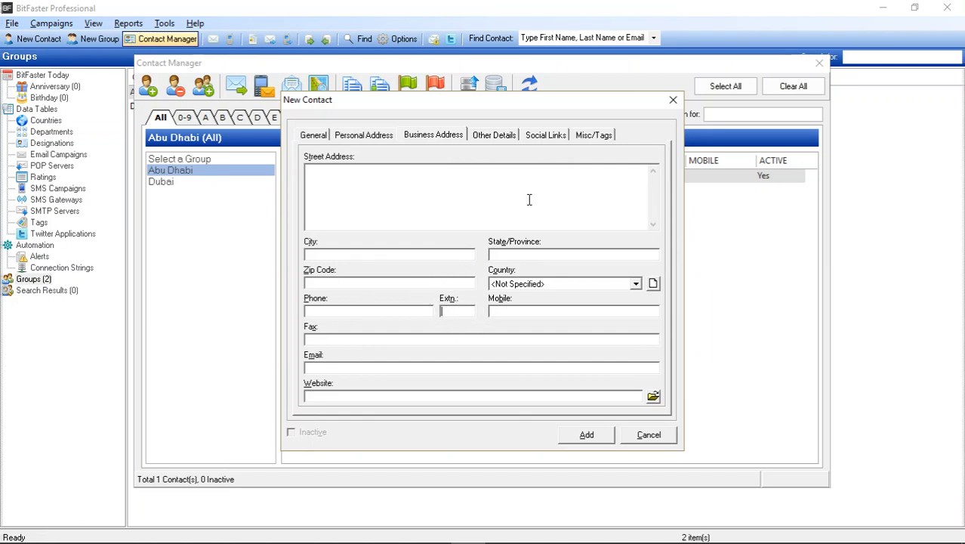
# - Examine the new contact's other details, including the religion and marital status choices and the file attachments area
pyautogui.click(496, 136)
pyautogui.click(456, 309)
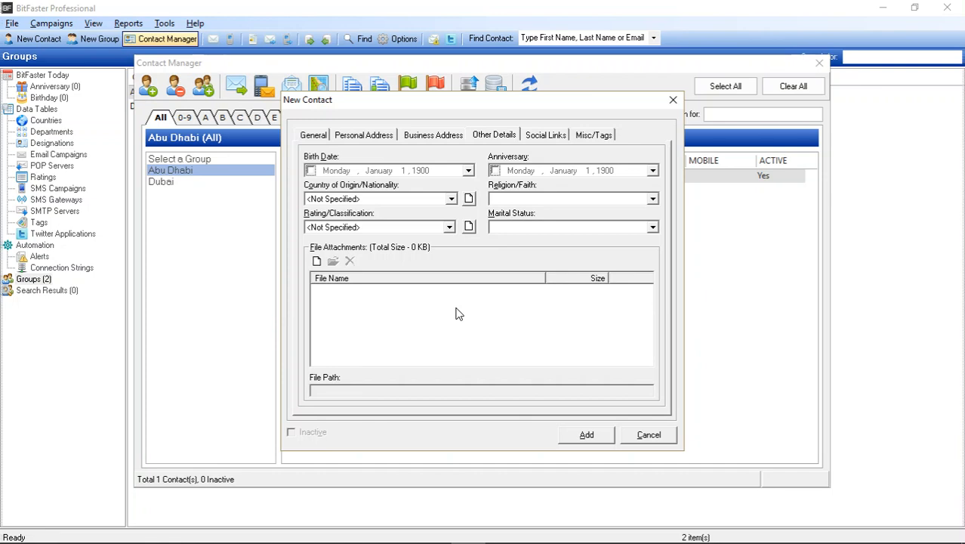
pyautogui.click(653, 199)
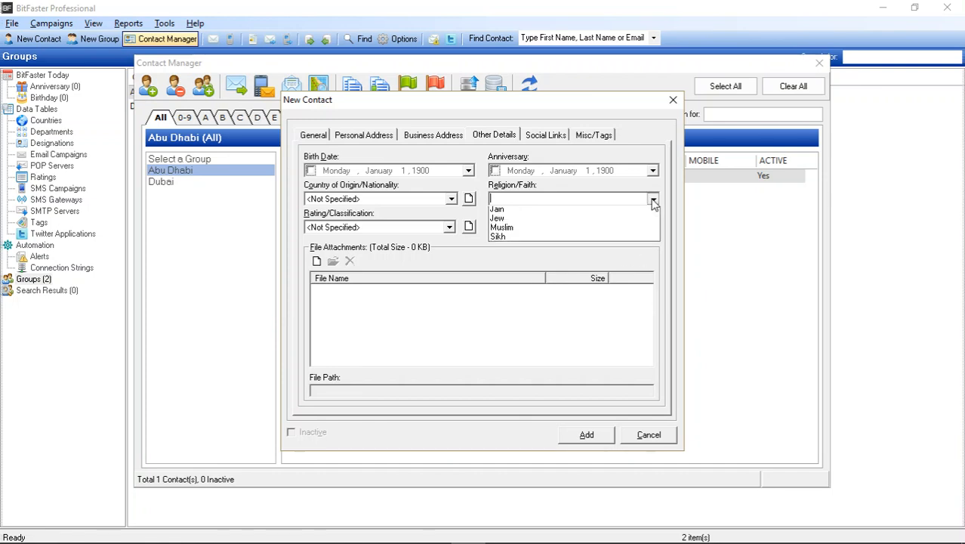
pyautogui.click(653, 199)
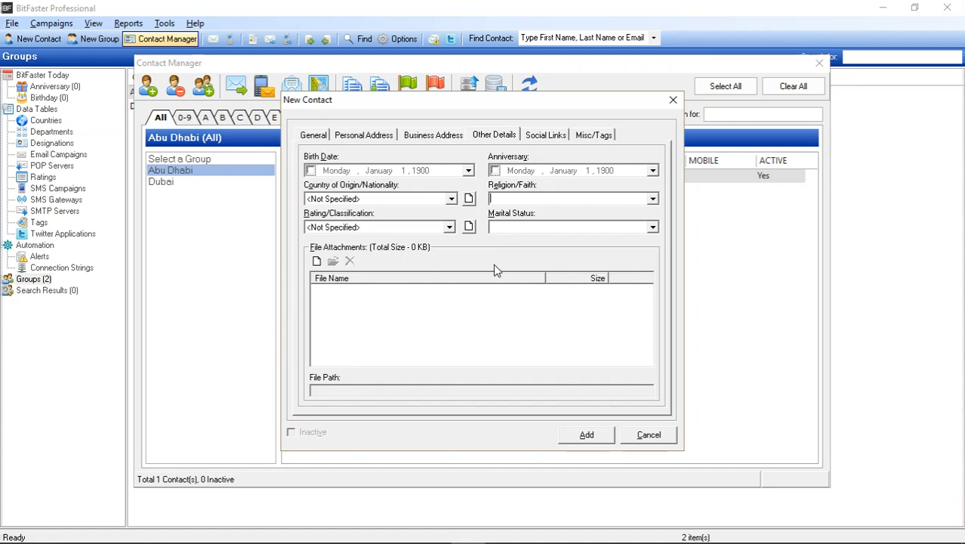
pyautogui.click(652, 228)
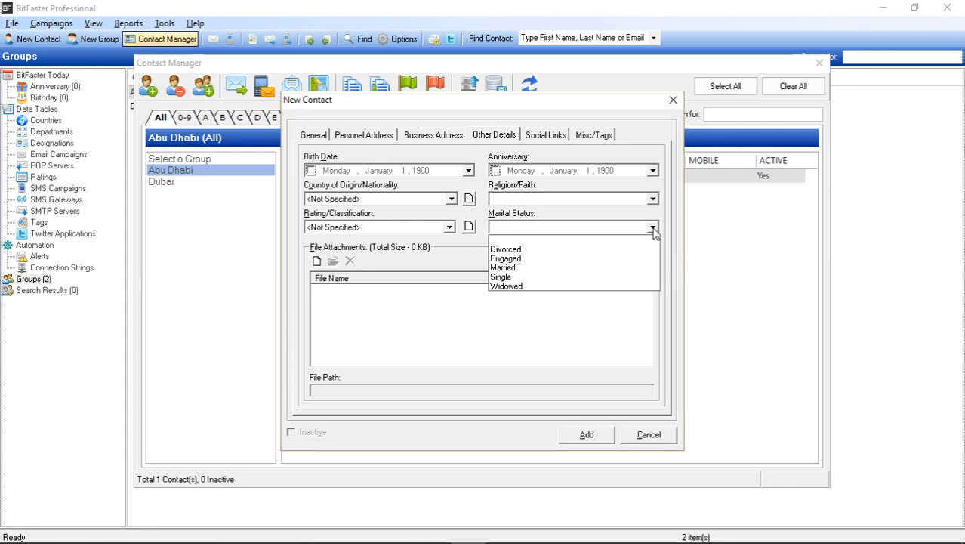
pyautogui.click(346, 331)
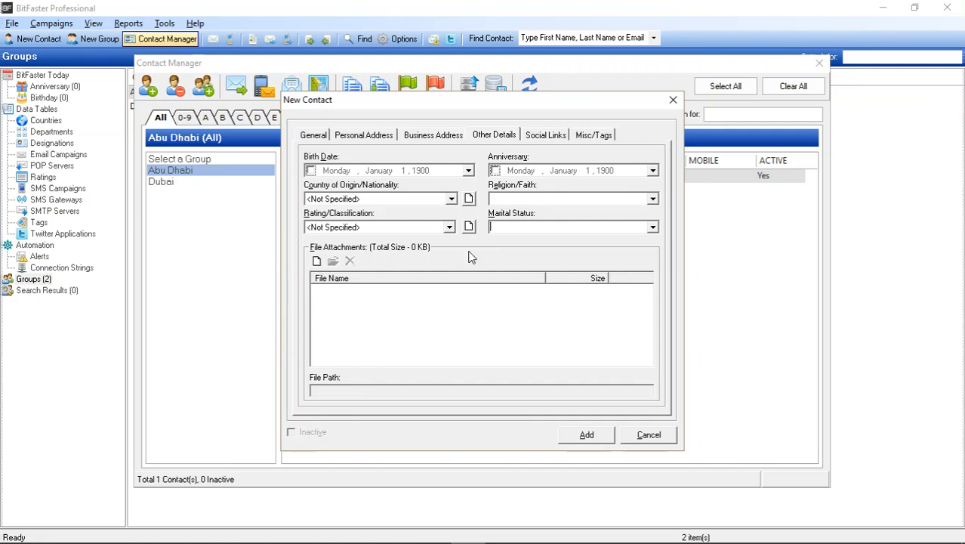
# - Examine the new contact's social links and miscellaneous fields and tags, and close the form without adding the contact
pyautogui.click(547, 137)
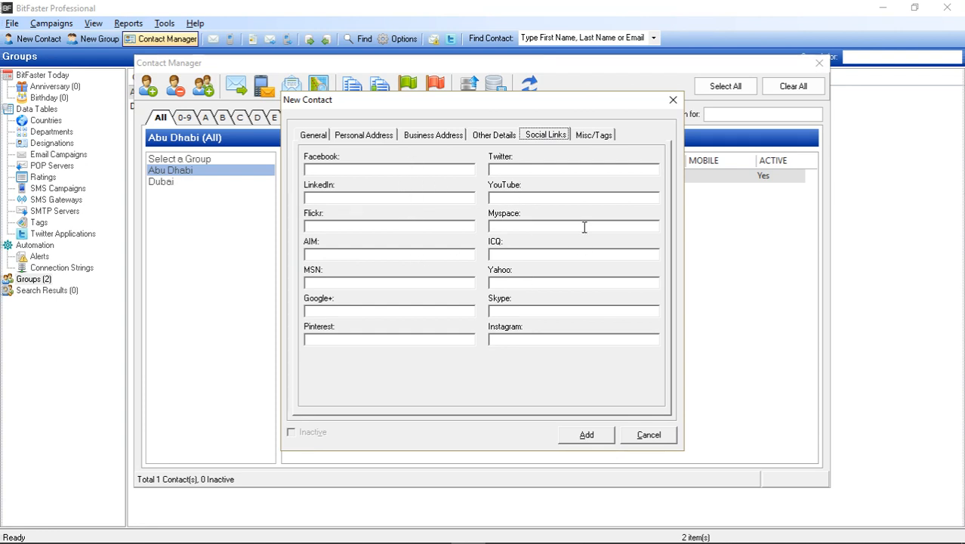
pyautogui.click(595, 136)
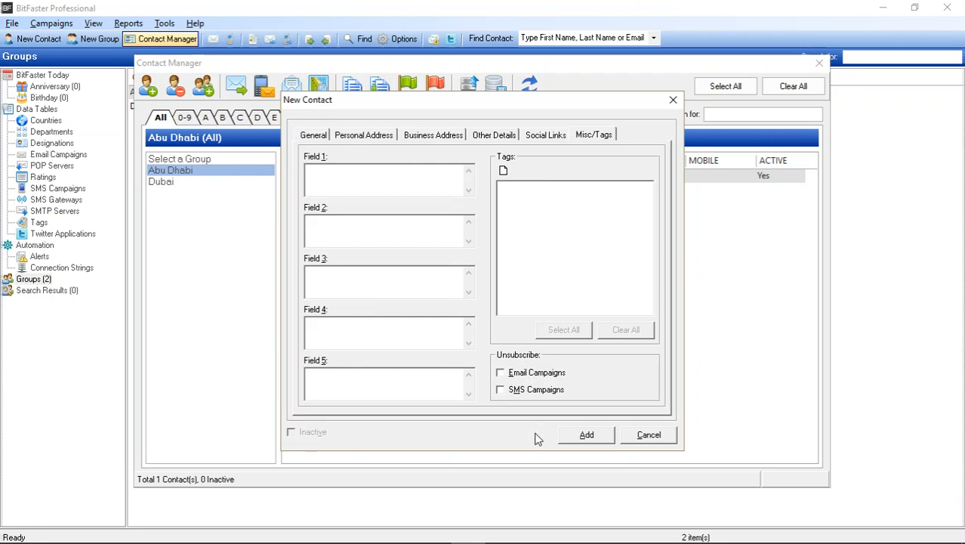
pyautogui.click(648, 435)
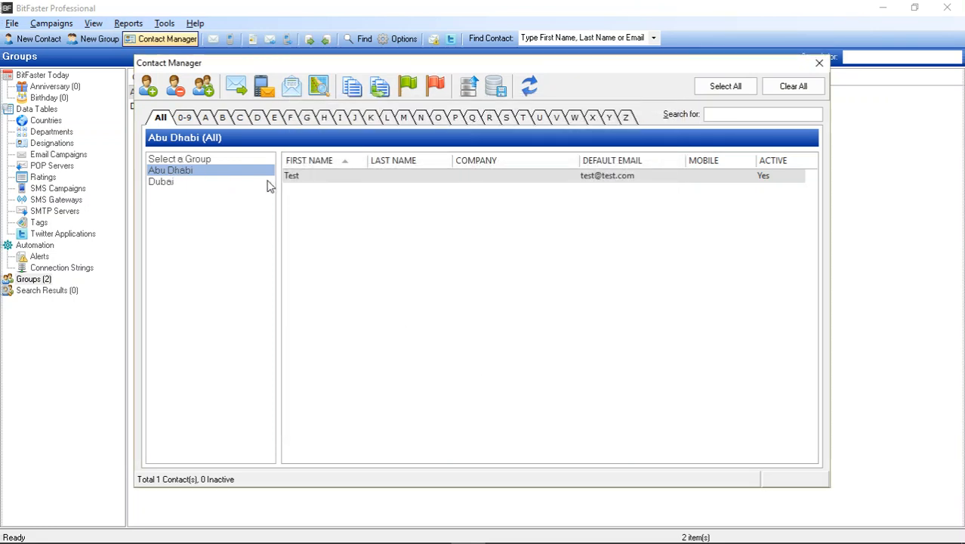
# - Request deletion of the Test contact in the Abu Dhabi group and decline the confirmation
pyautogui.click(174, 90)
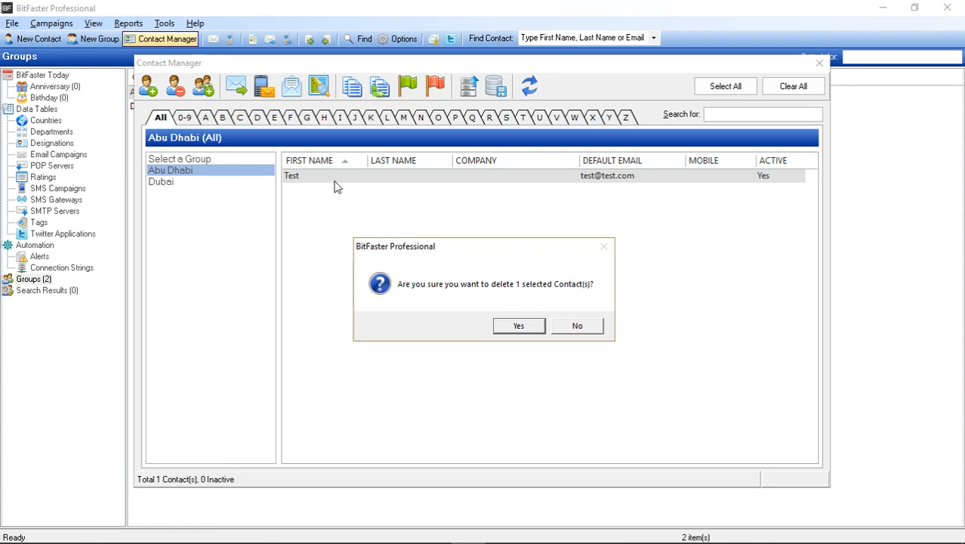
pyautogui.click(585, 329)
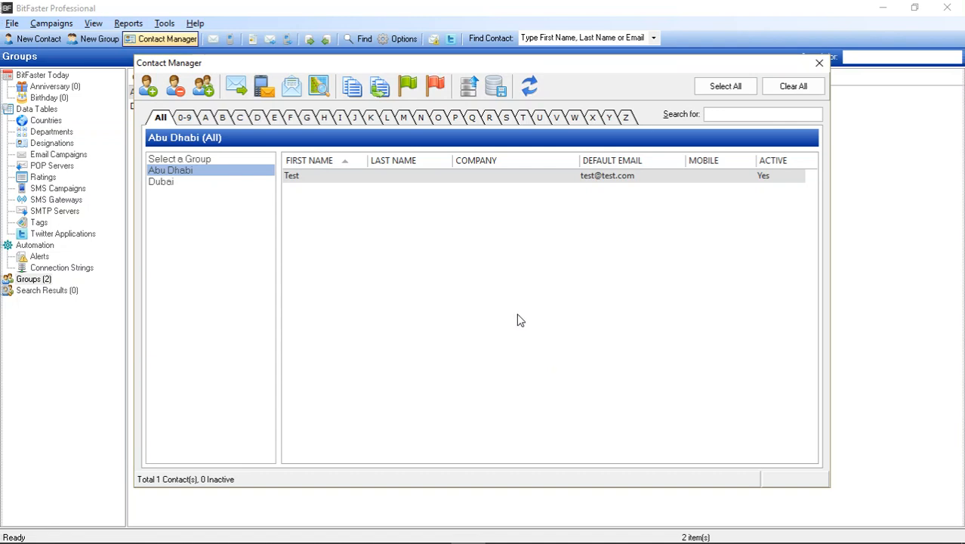
# - Add a group named Test and look through the contact lists of the Test, Dubai and Abu Dhabi groups
pyautogui.click(203, 87)
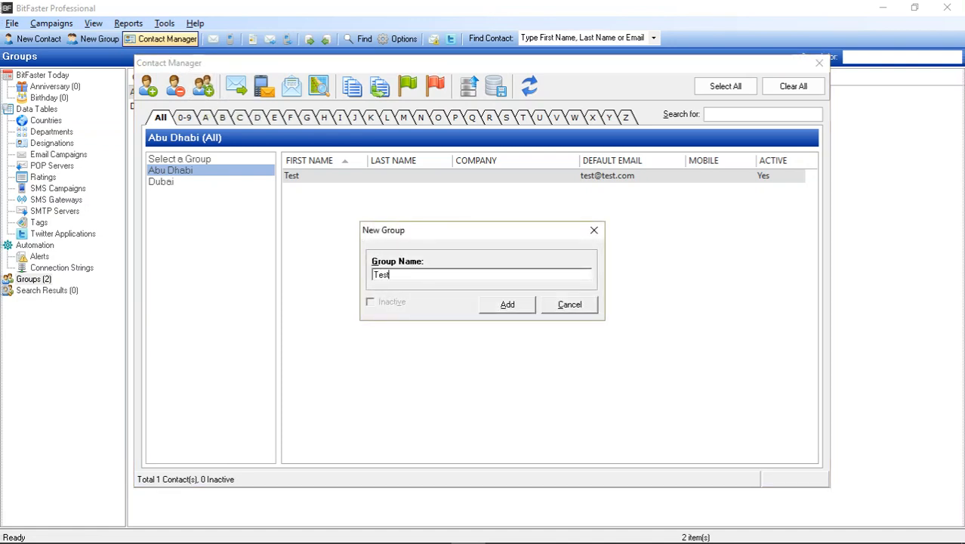
pyautogui.click(507, 304)
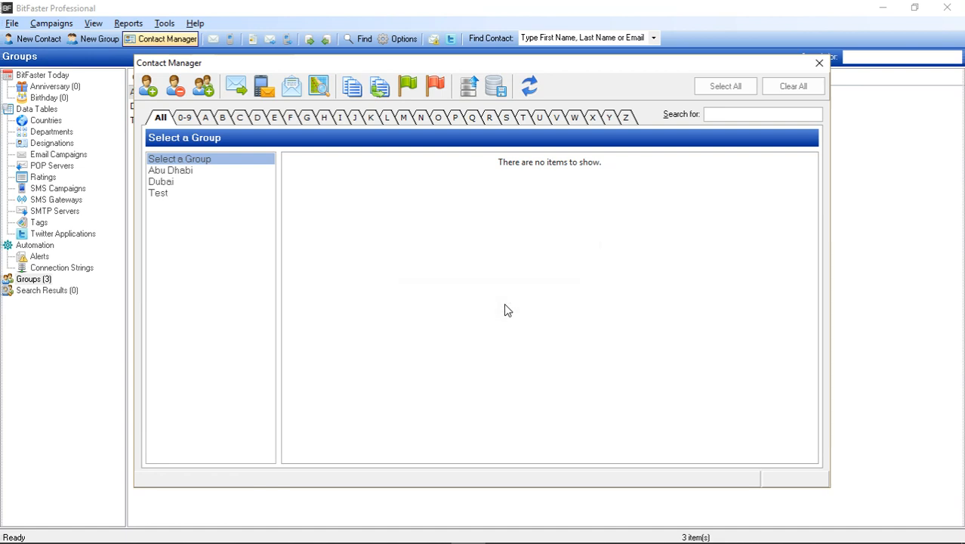
pyautogui.click(177, 194)
pyautogui.click(175, 182)
pyautogui.click(182, 172)
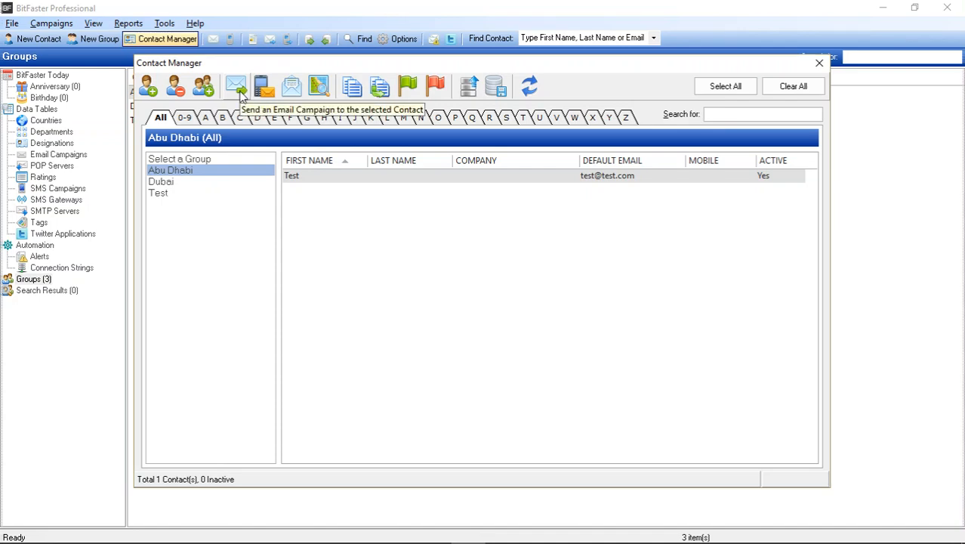
# - Copy the Test contact from the Abu Dhabi group to the Test group and check the Test group's contacts
pyautogui.click(309, 180)
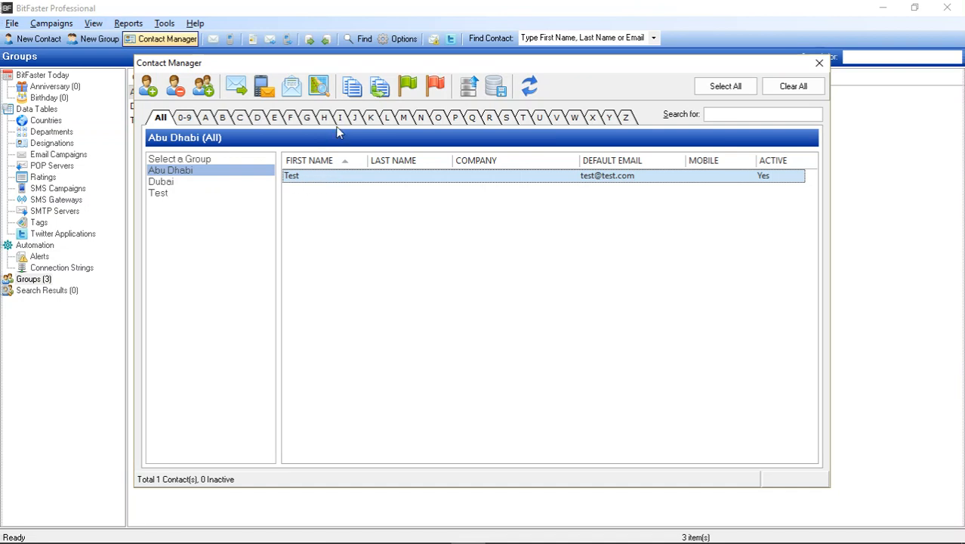
pyautogui.click(354, 87)
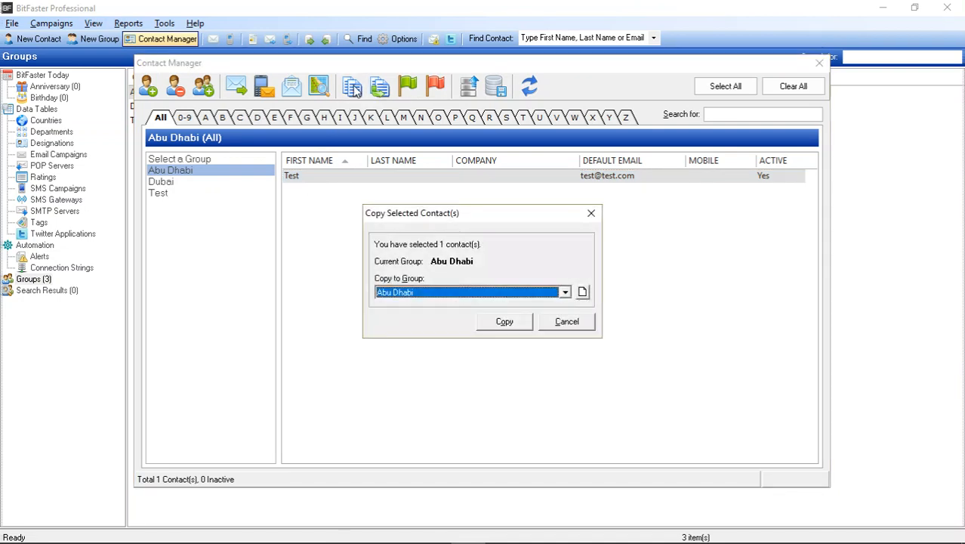
pyautogui.click(413, 293)
pyautogui.click(414, 323)
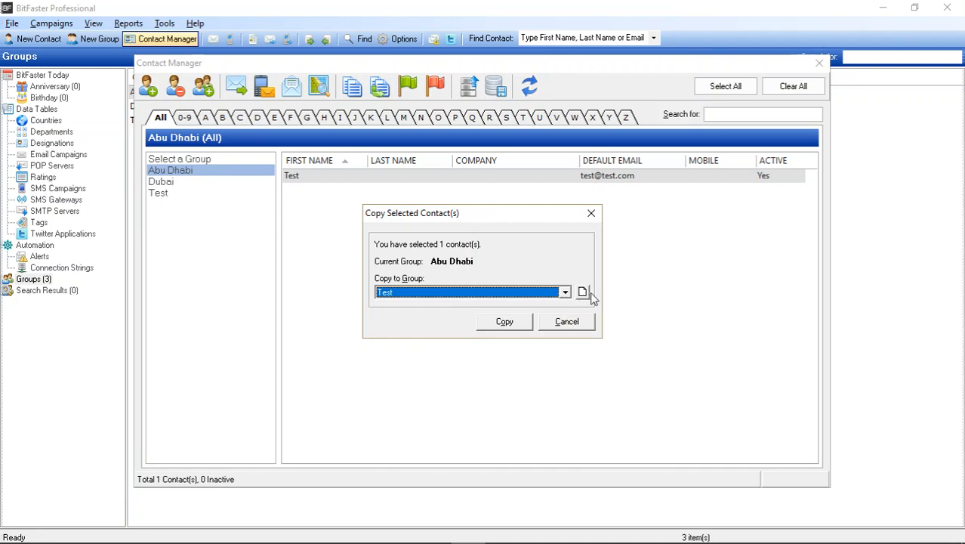
pyautogui.click(511, 323)
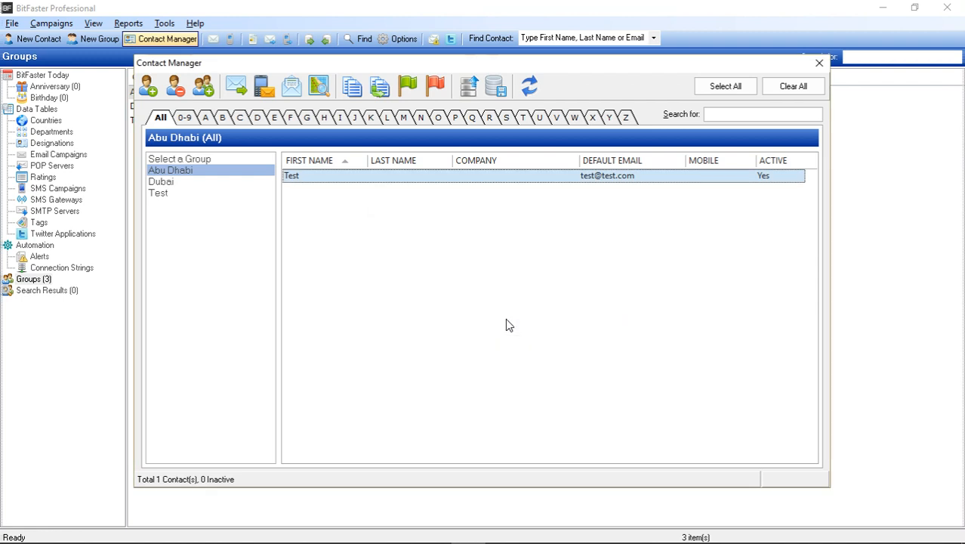
pyautogui.click(188, 195)
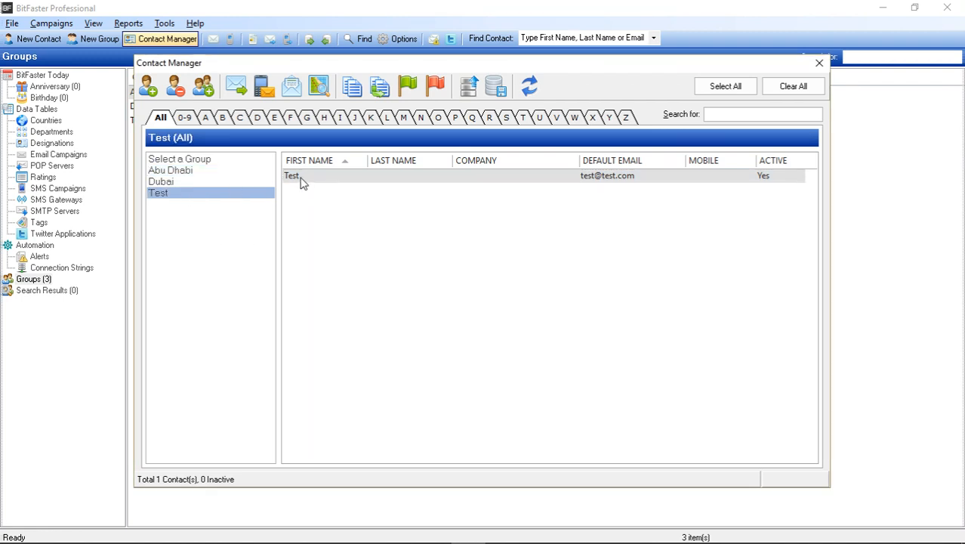
# - Move the Test contact from the Abu Dhabi group to the Dubai group and check the Dubai group's contacts
pyautogui.click(202, 173)
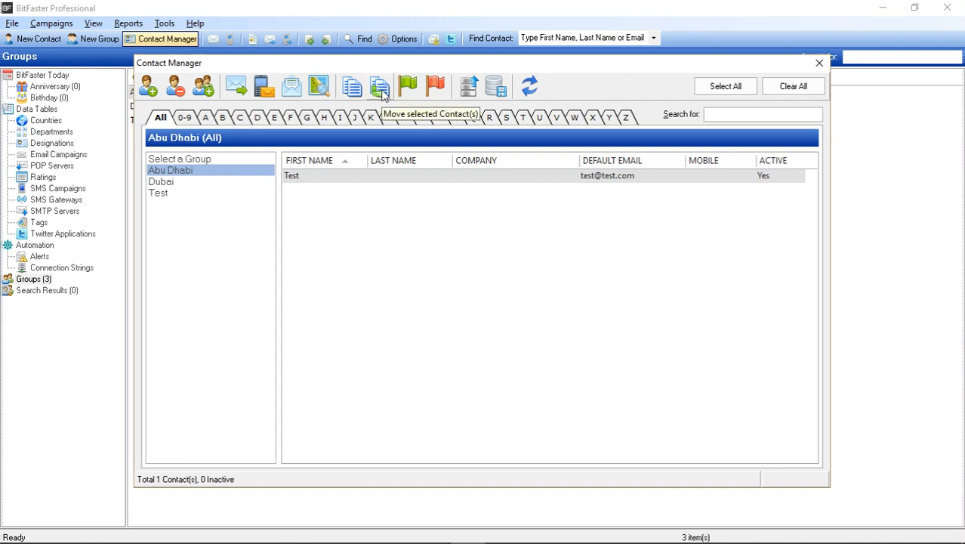
pyautogui.click(345, 179)
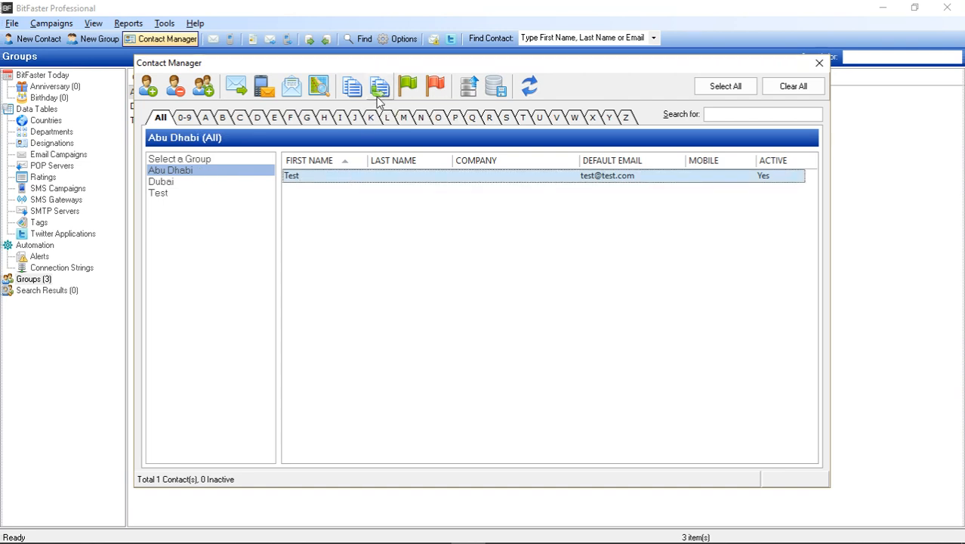
pyautogui.click(378, 93)
pyautogui.click(410, 293)
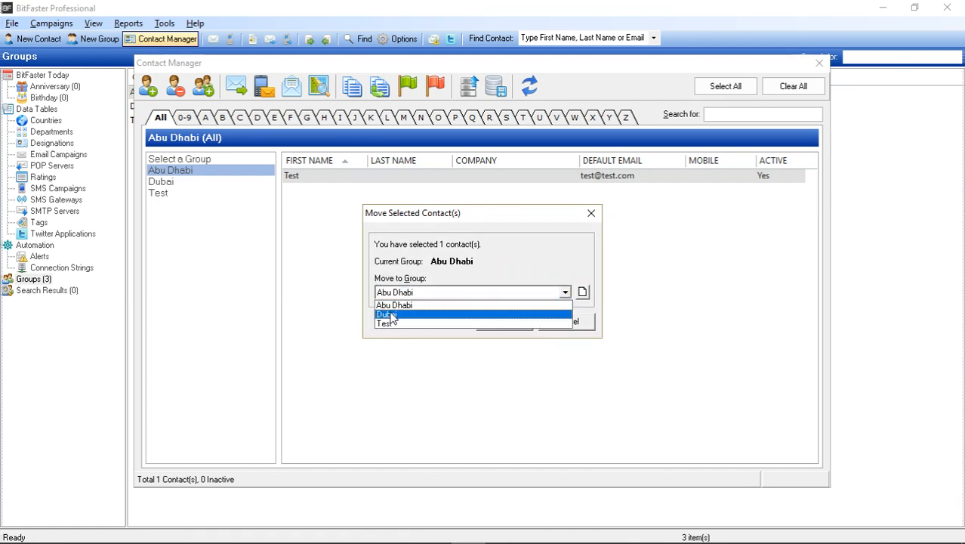
pyautogui.click(392, 315)
pyautogui.click(504, 326)
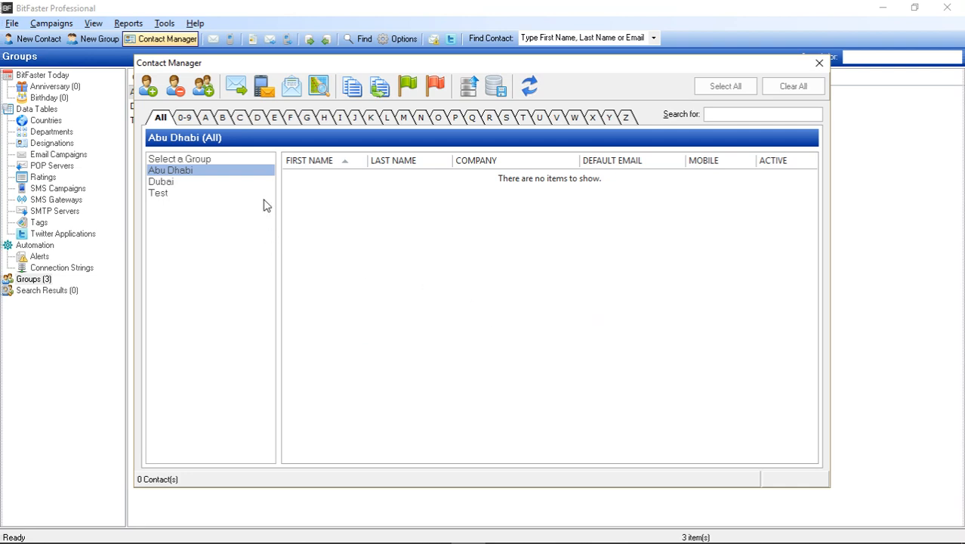
pyautogui.click(162, 184)
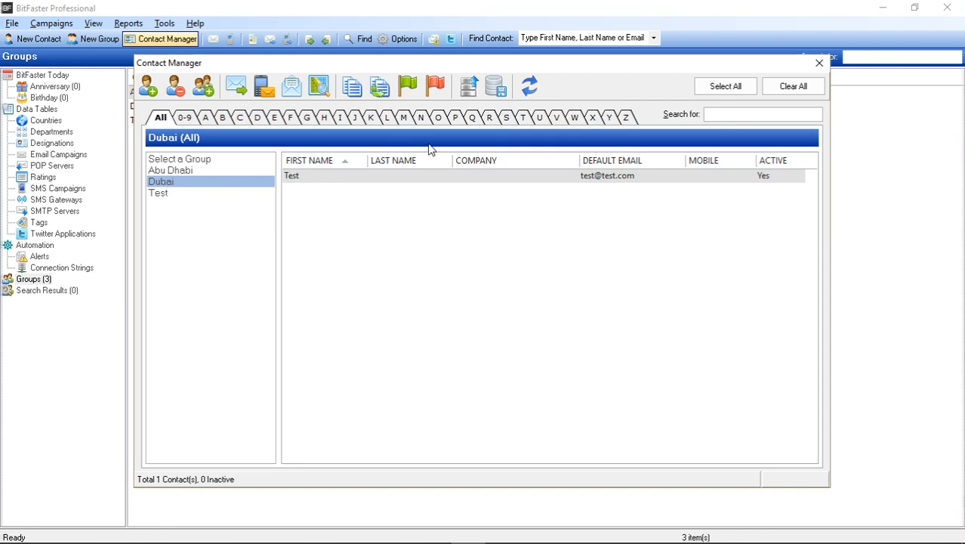
# - Mark the contact in the Test group as inactive and check its Inactive setting in the contact details without saving
pyautogui.click(181, 193)
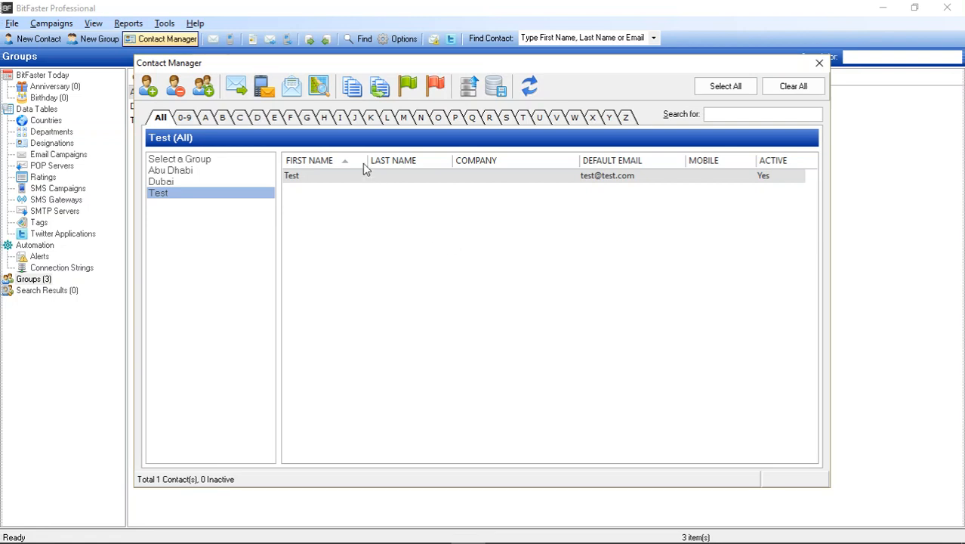
pyautogui.click(381, 180)
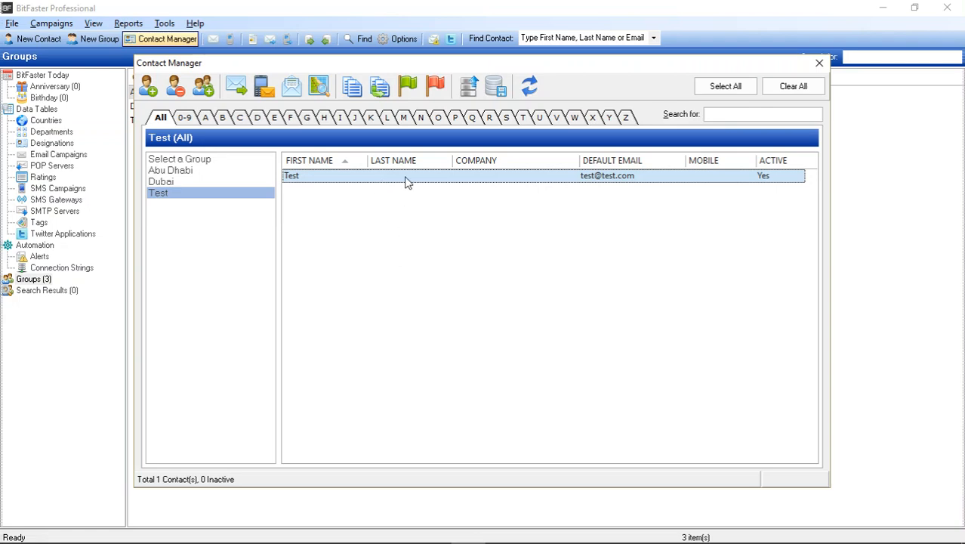
pyautogui.click(439, 89)
pyautogui.doubleClick(698, 178)
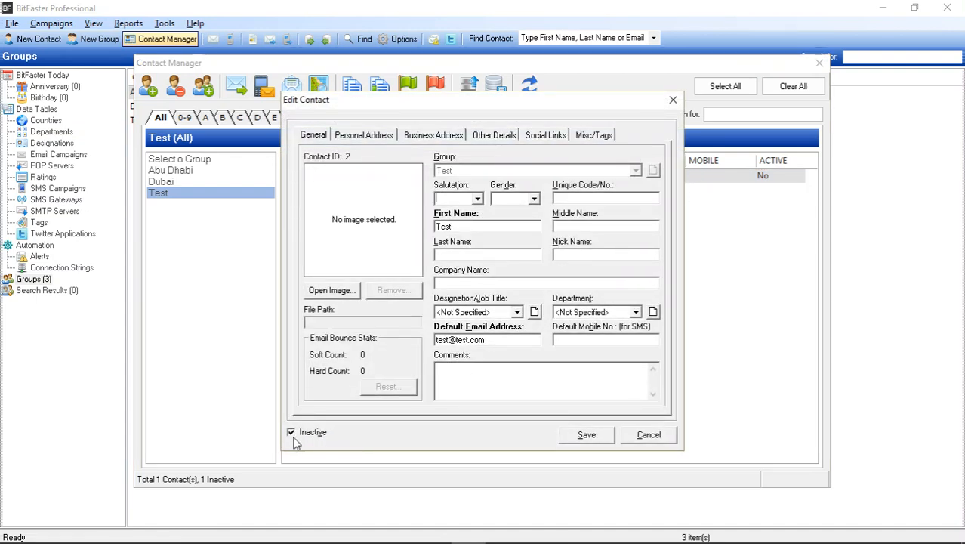
pyautogui.click(648, 435)
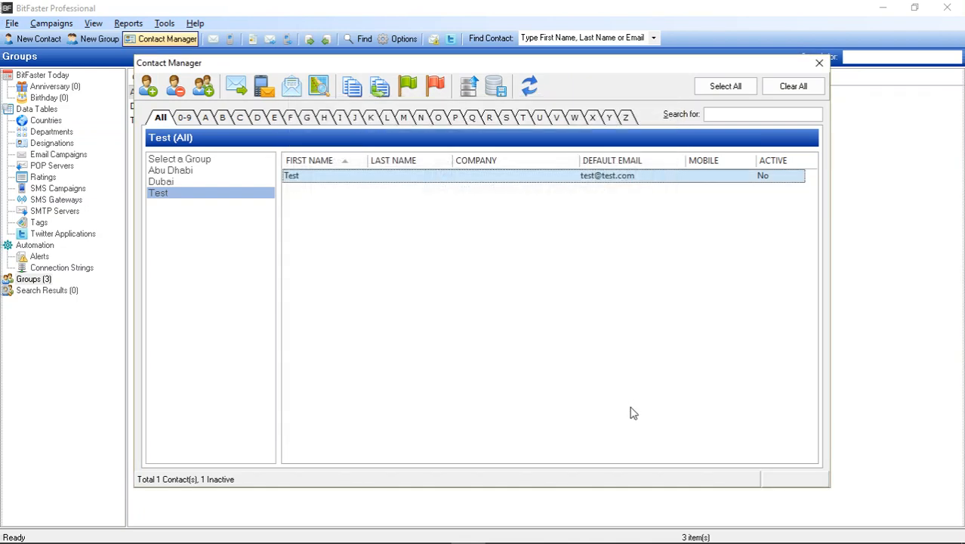
# - Examine the Bulk Update Manager fields for the selected contact, enabling Company Name and Business - Website, and close it without updating
pyautogui.click(468, 86)
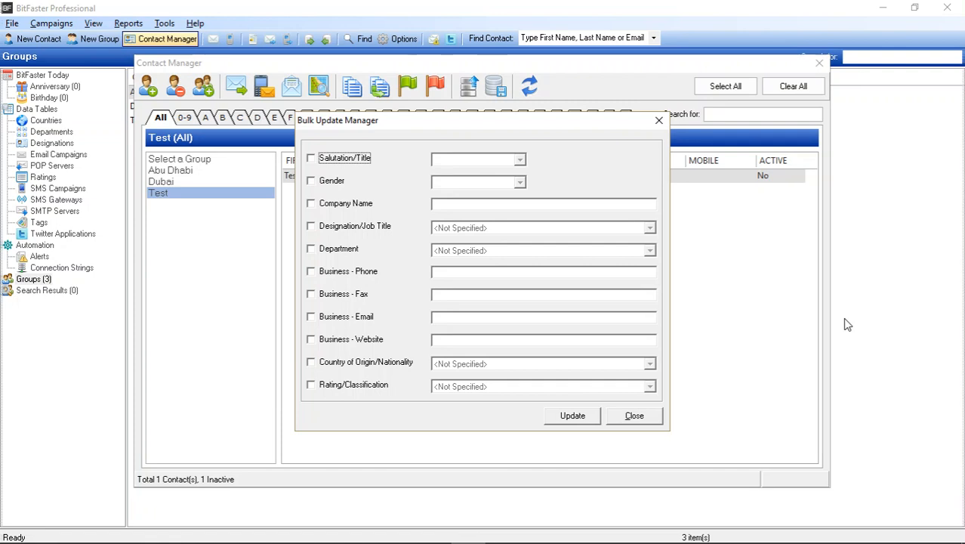
pyautogui.click(310, 204)
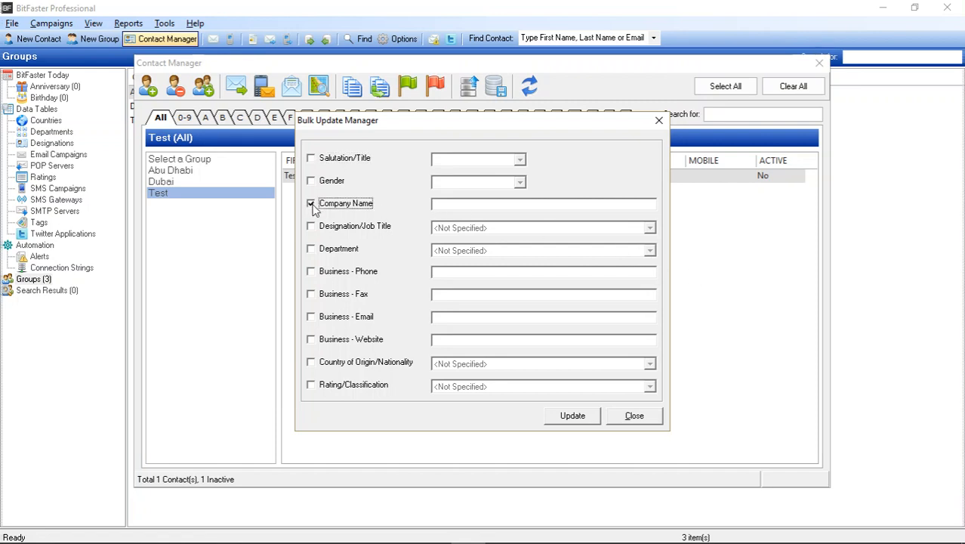
pyautogui.click(450, 204)
pyautogui.click(329, 340)
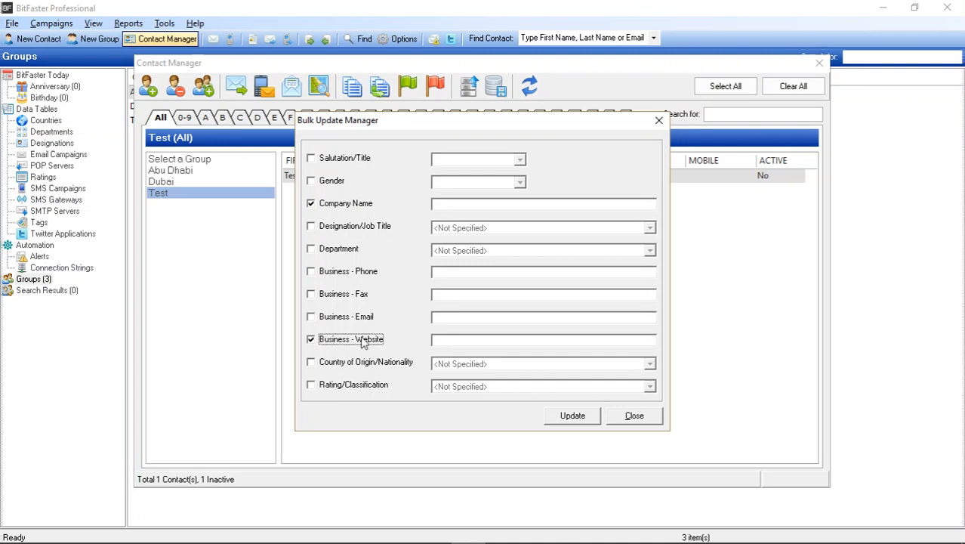
pyautogui.click(457, 342)
pyautogui.click(638, 420)
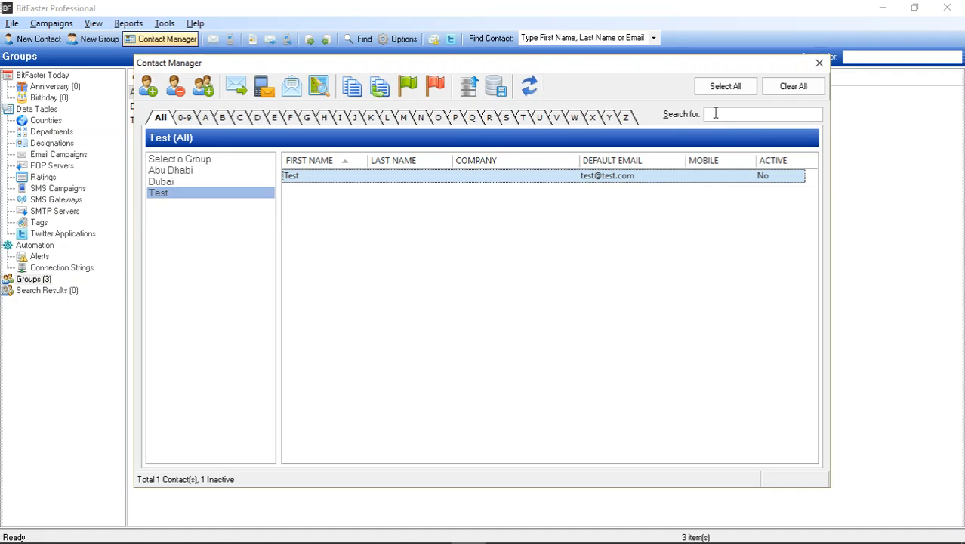
# - Search the Test group's contacts for "one", clear the search, and close the Contact Manager
pyautogui.click(743, 115)
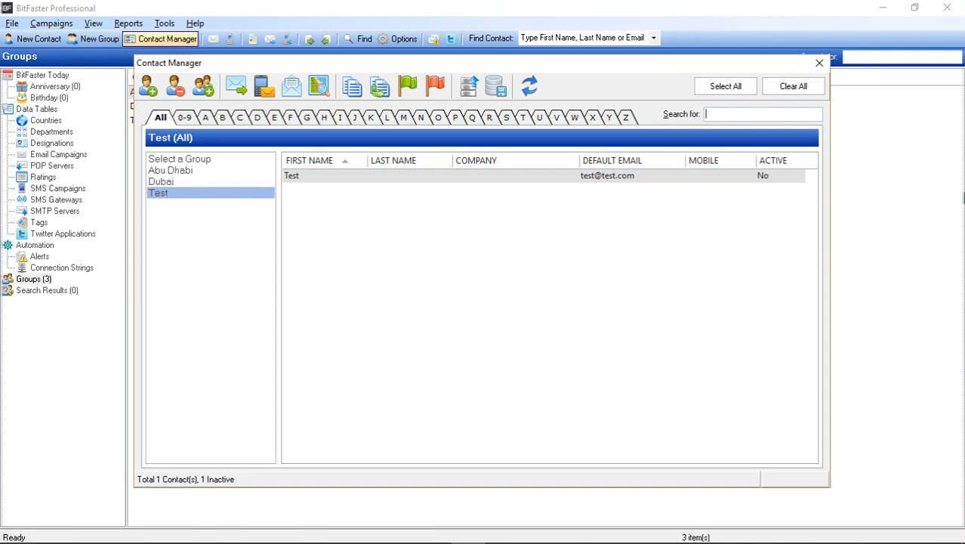
pyautogui.write('one')
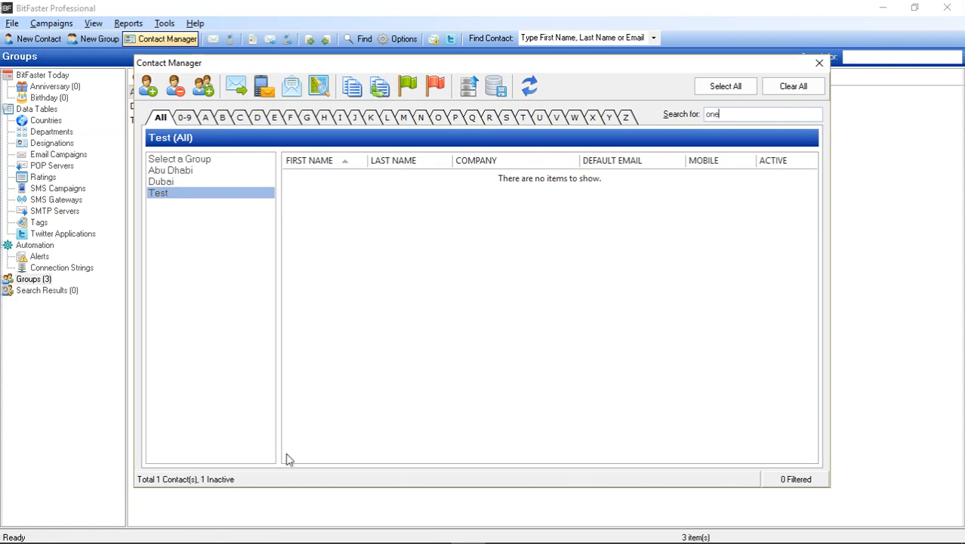
pyautogui.moveTo(740, 115); pyautogui.dragTo(681, 119)
pyautogui.press('BackSpace')
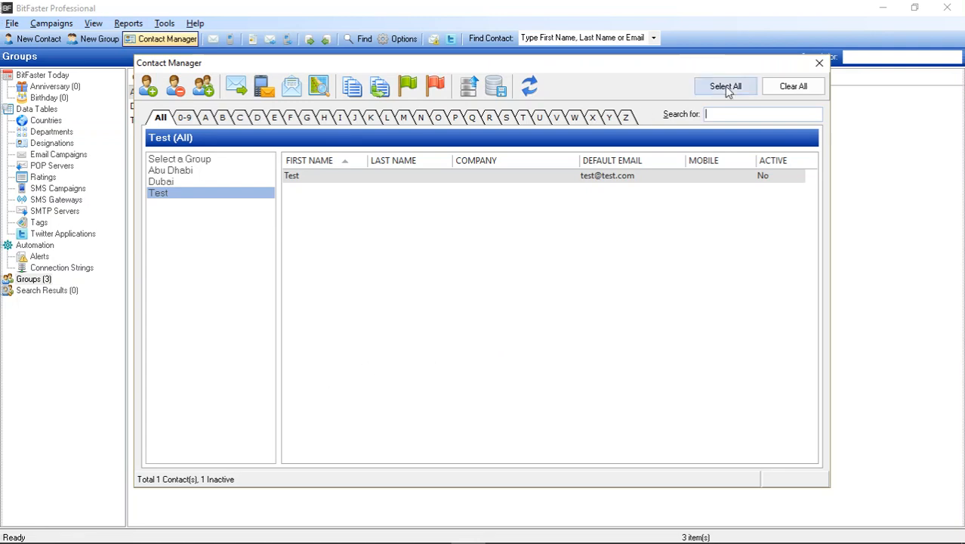
pyautogui.click(819, 64)
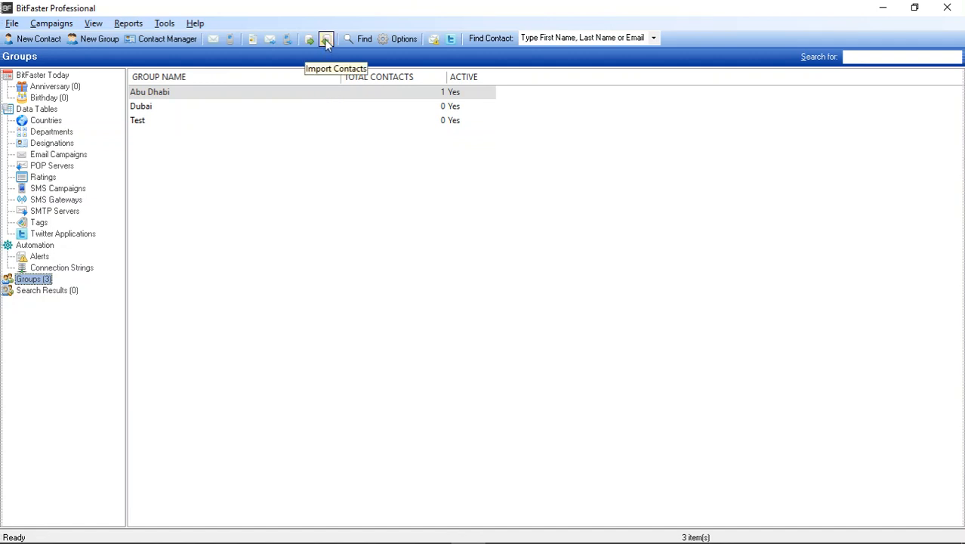
# - Start a contact import, load SampleImport.csv from the BitFaster Demo Files folder, and choose Abu Dhabi as the target group
pyautogui.click(12, 23)
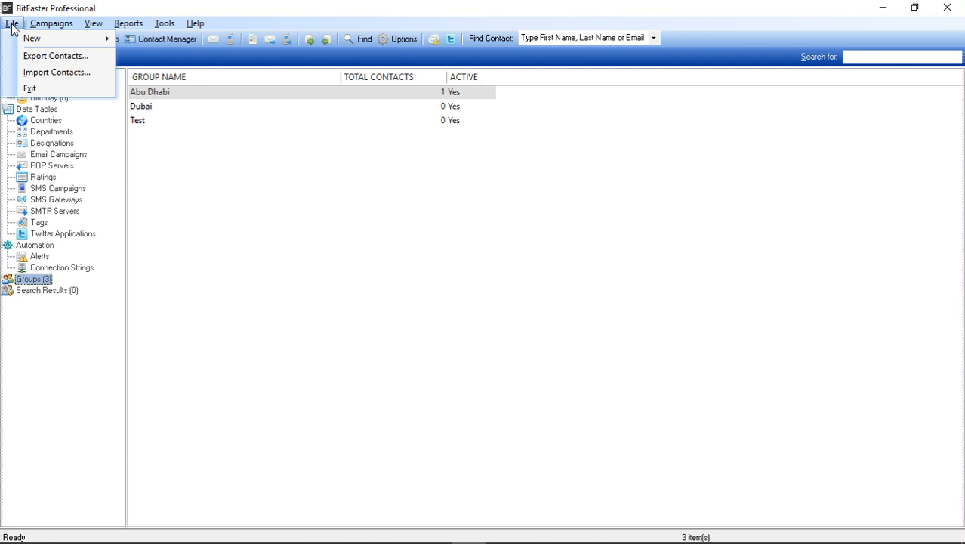
pyautogui.click(23, 72)
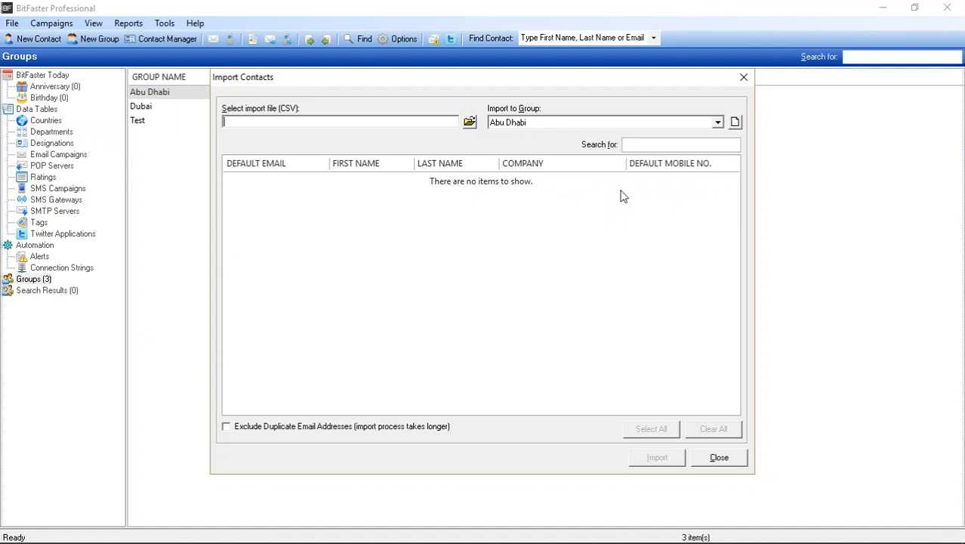
pyautogui.click(469, 122)
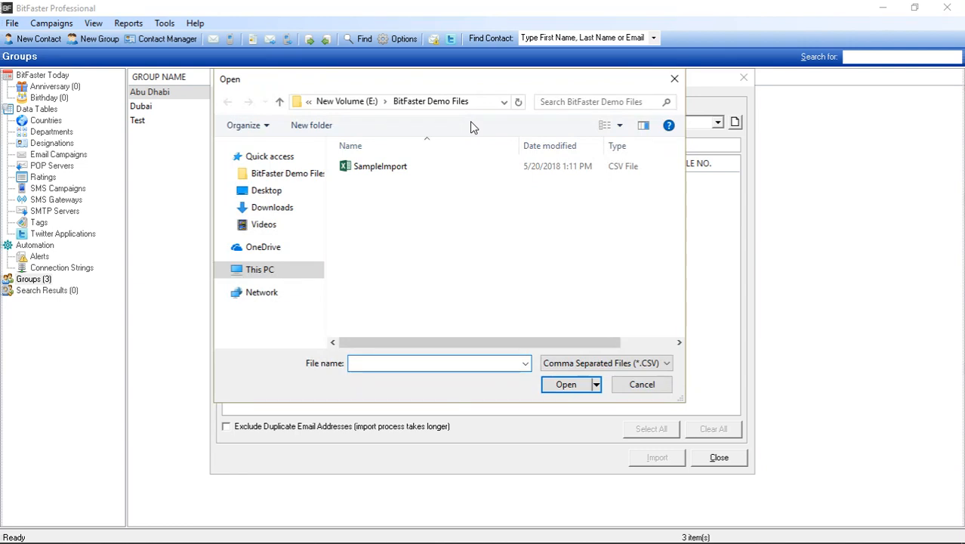
pyautogui.doubleClick(381, 167)
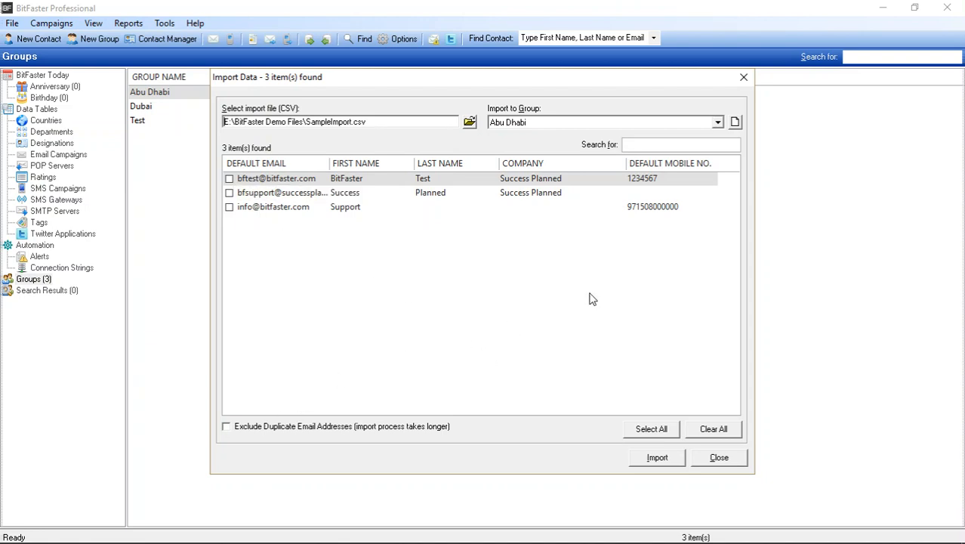
pyautogui.click(633, 124)
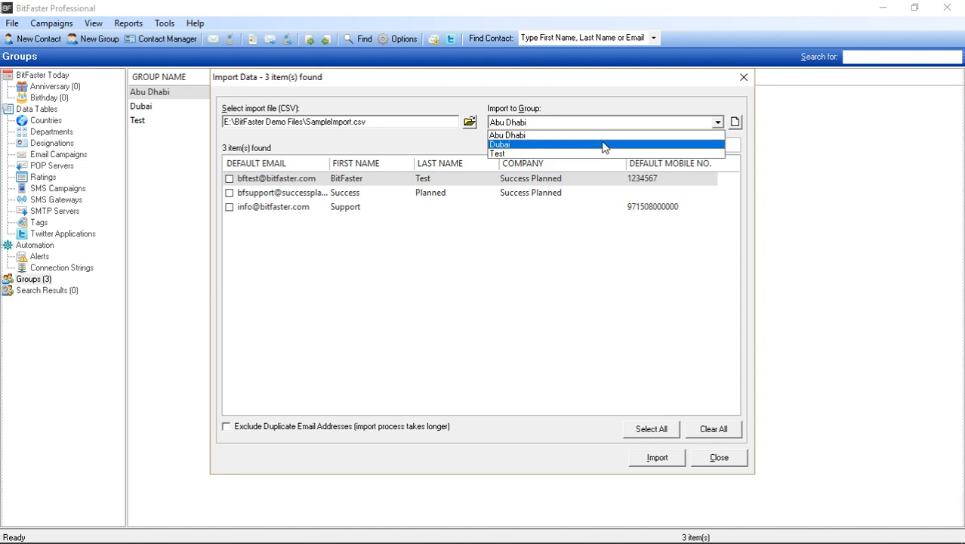
pyautogui.click(603, 138)
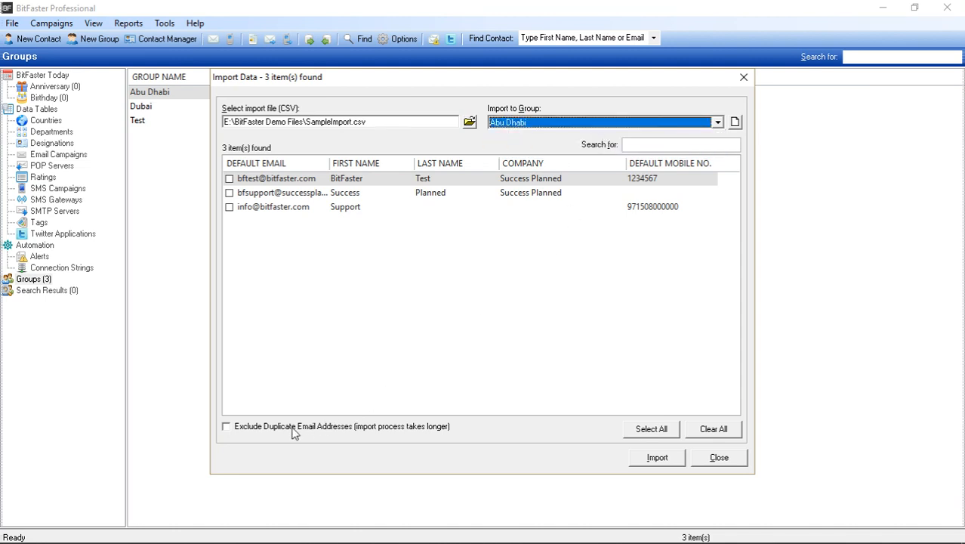
# - Exclude duplicate email addresses and select all listed contacts for import, toggling the last two off and on again
pyautogui.click(257, 430)
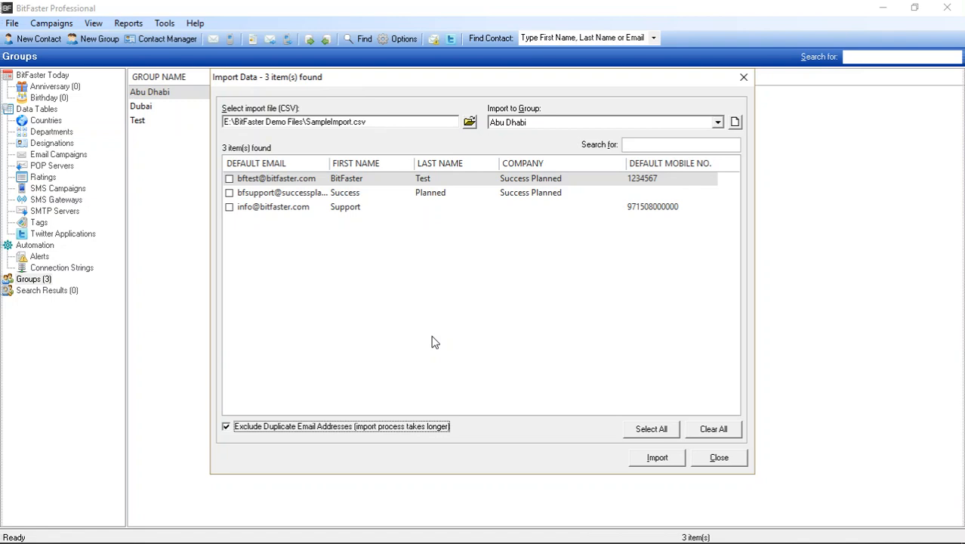
pyautogui.click(652, 430)
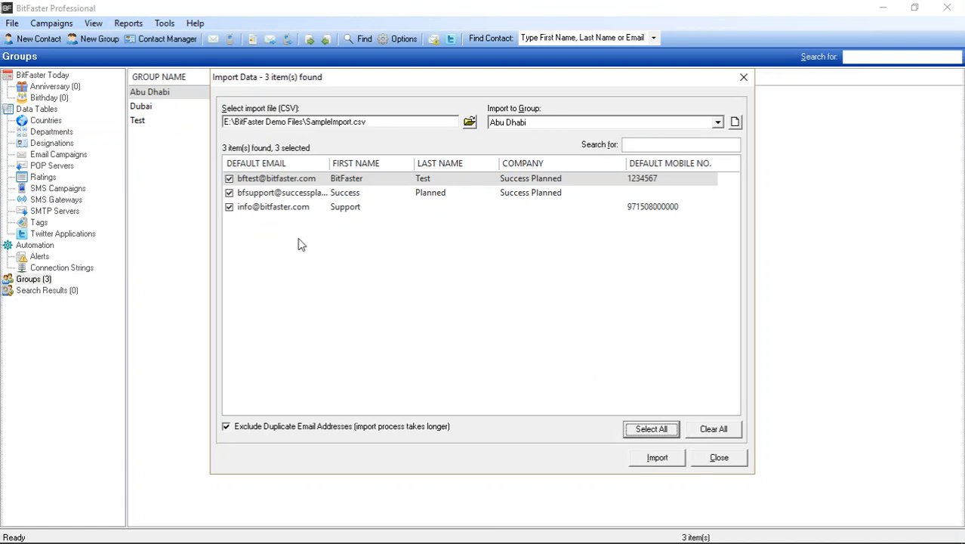
pyautogui.click(230, 207)
pyautogui.click(229, 194)
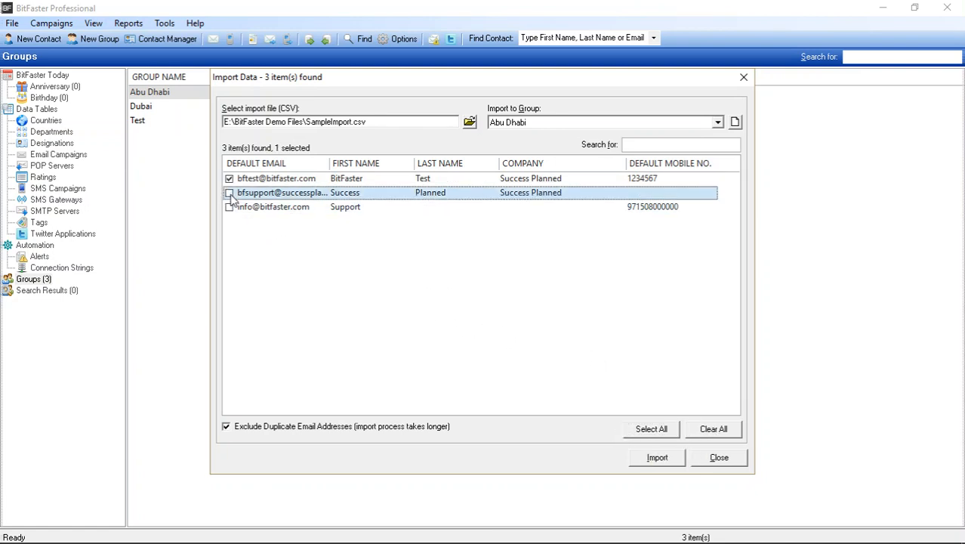
pyautogui.click(229, 193)
pyautogui.click(229, 207)
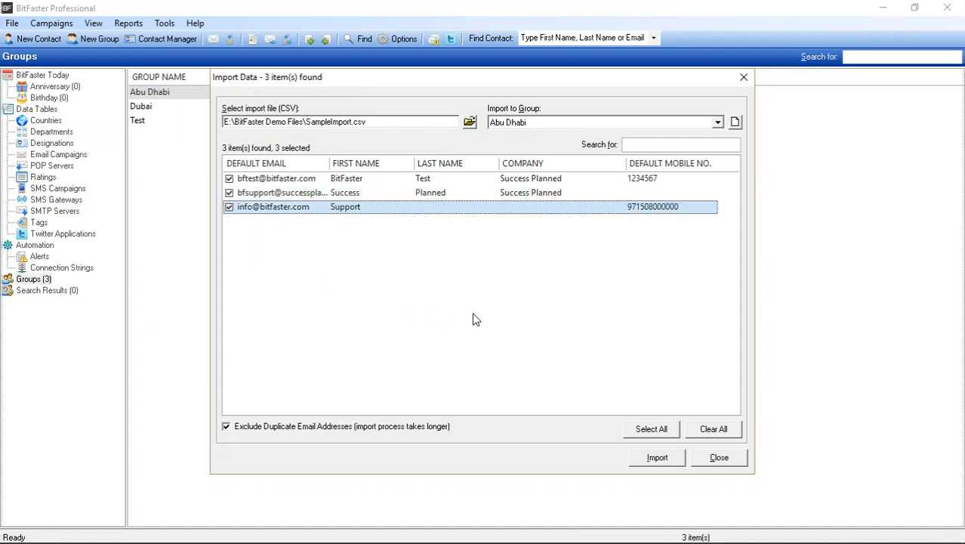
# - Import the selected contacts from SampleImport.csv into the Abu Dhabi group
pyautogui.click(663, 462)
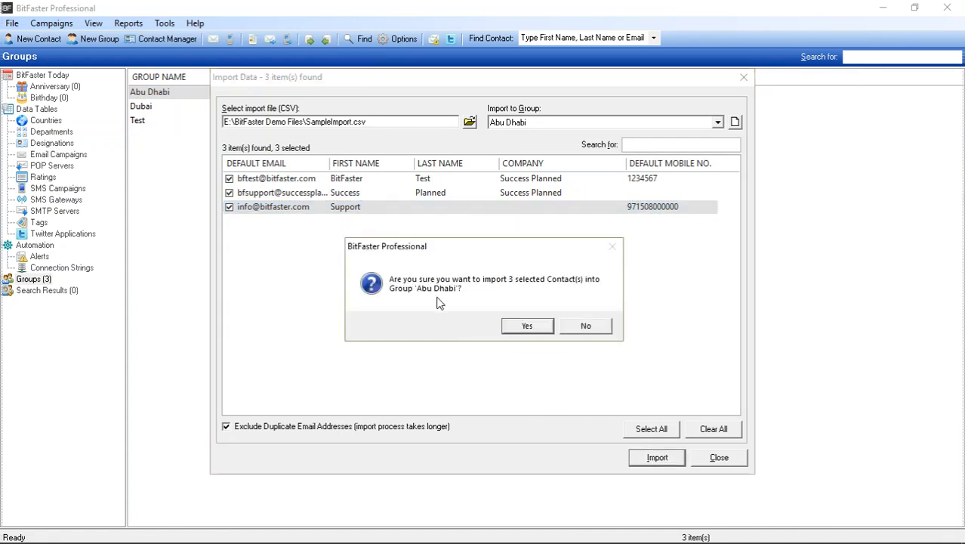
pyautogui.click(529, 326)
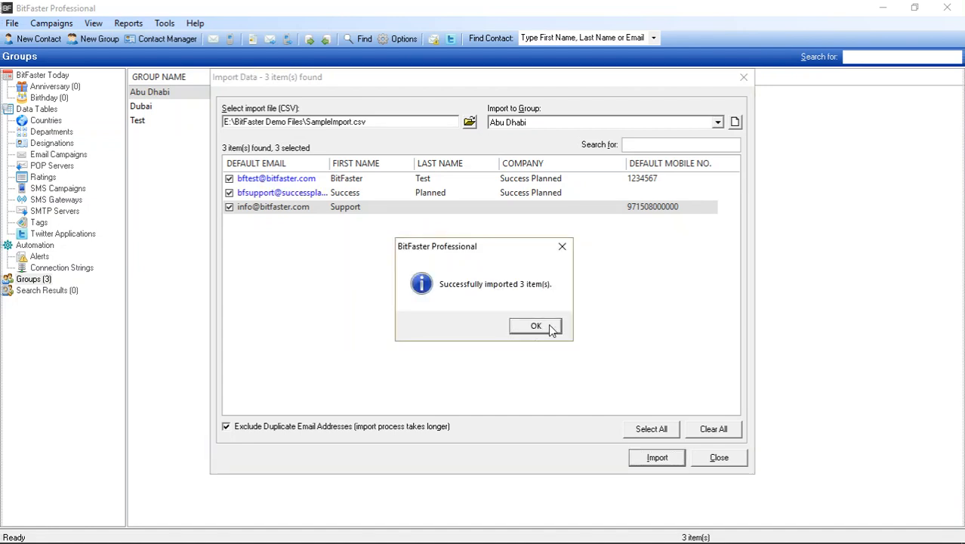
pyautogui.click(548, 328)
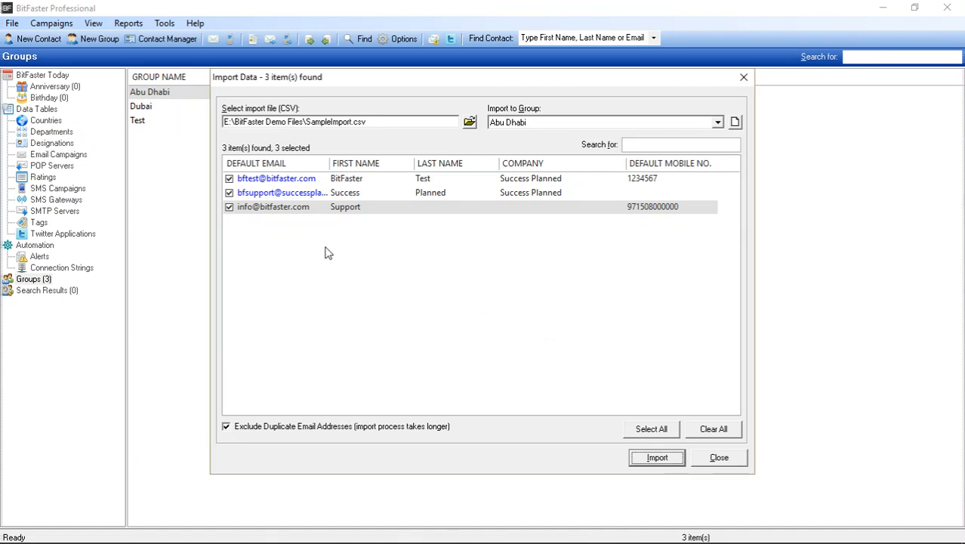
# - Examine the rows of the import list one by one after the import and close the Import Data window
pyautogui.click(424, 195)
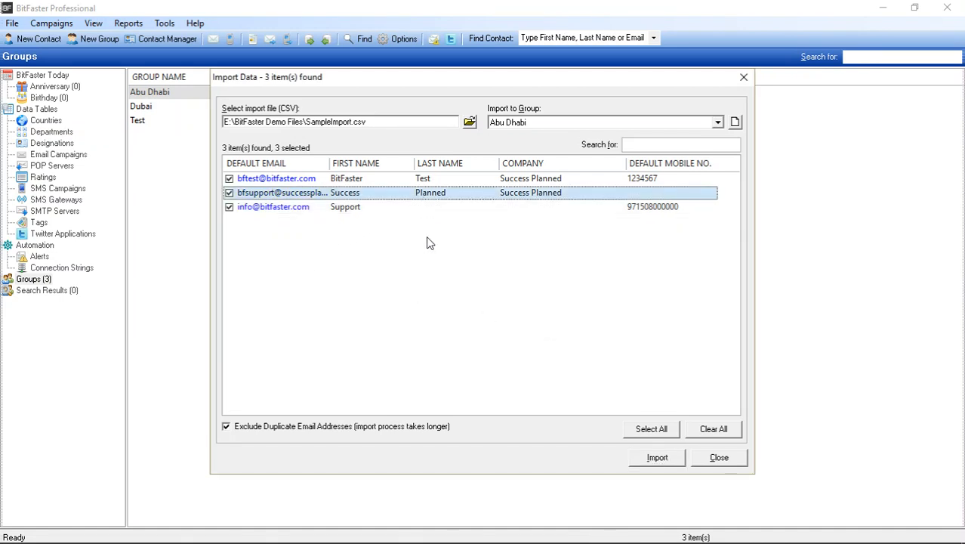
pyautogui.press('Up')
pyautogui.press('Down')
pyautogui.press('Down')
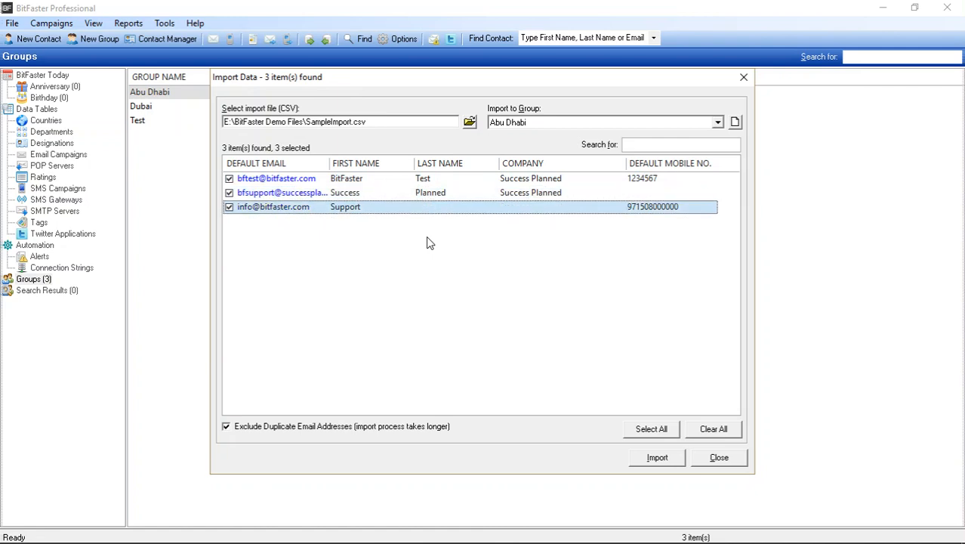
pyautogui.press('Up')
pyautogui.press('Up')
pyautogui.press('Down')
pyautogui.press('Down')
pyautogui.press('Up')
pyautogui.press('Up')
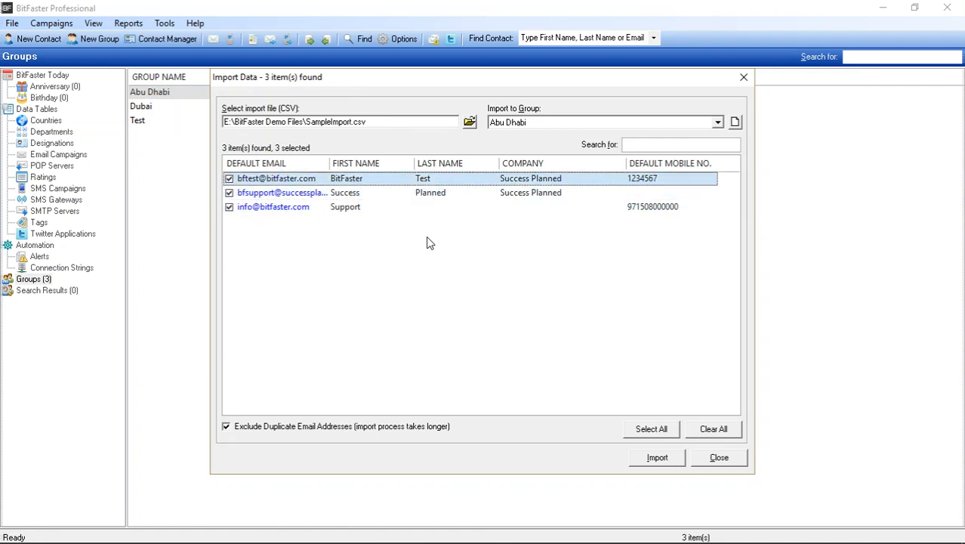
pyautogui.press('Down')
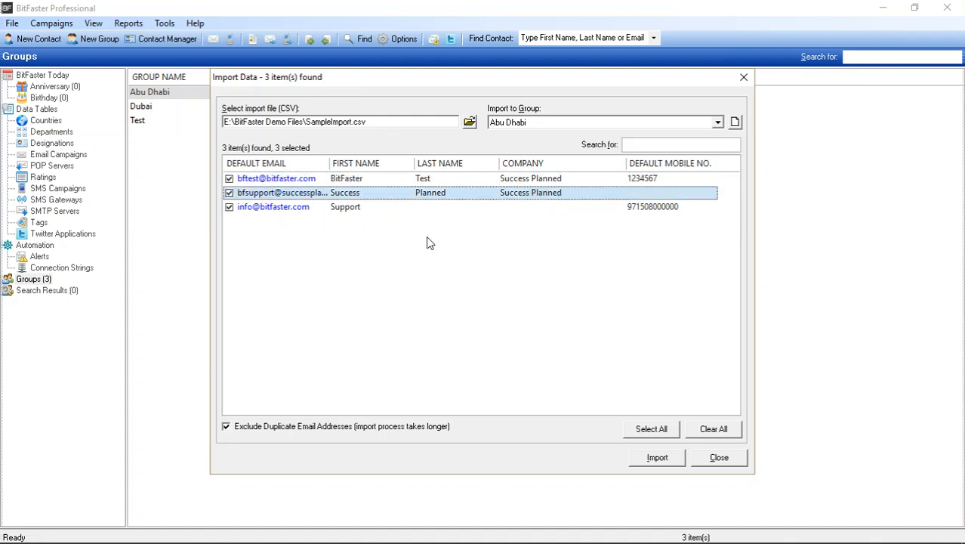
pyautogui.click(721, 458)
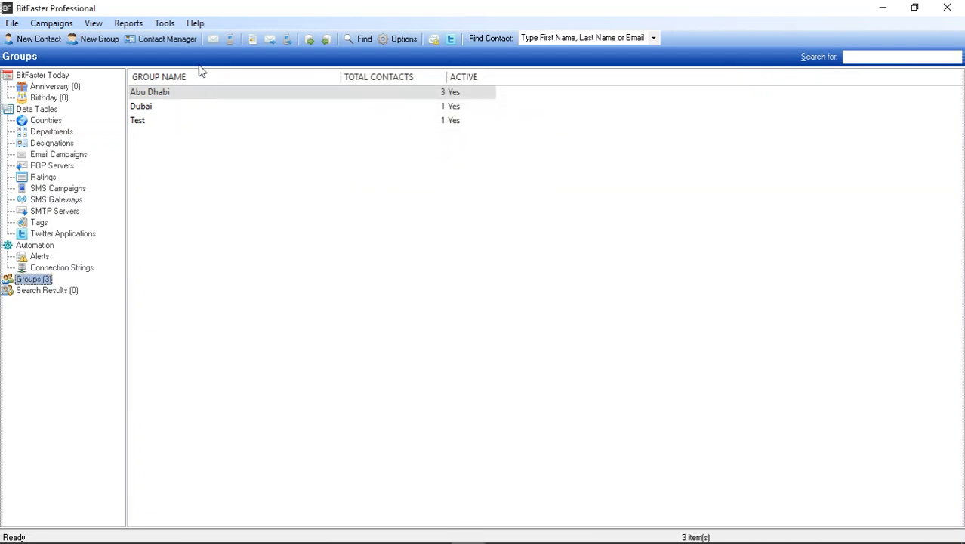
# - View the Abu Dhabi group's contacts in the Contact Manager, and close it
pyautogui.click(173, 39)
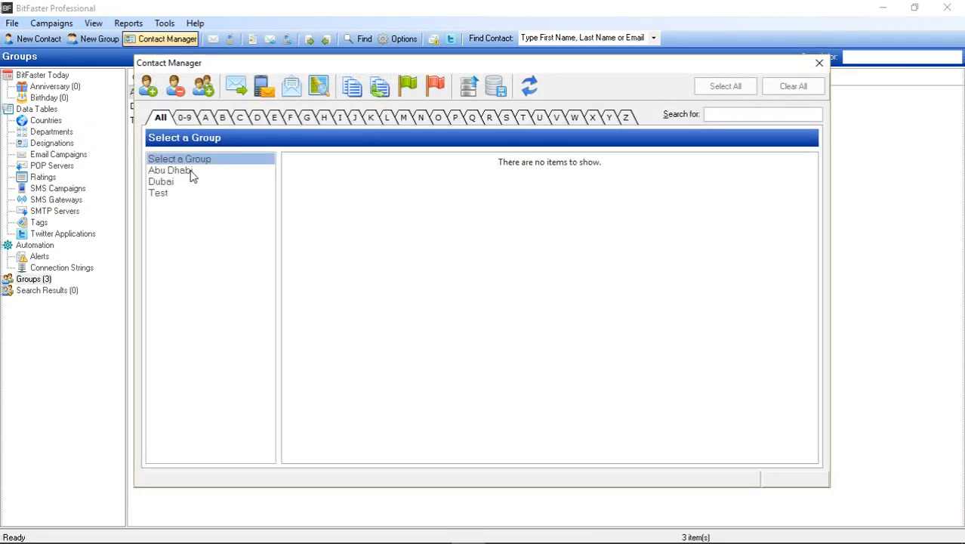
pyautogui.click(171, 170)
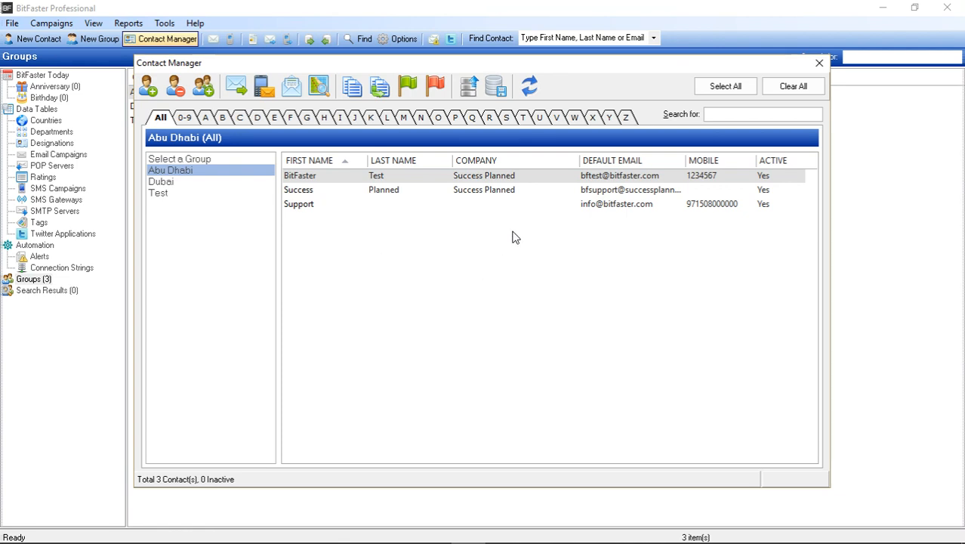
pyautogui.click(820, 63)
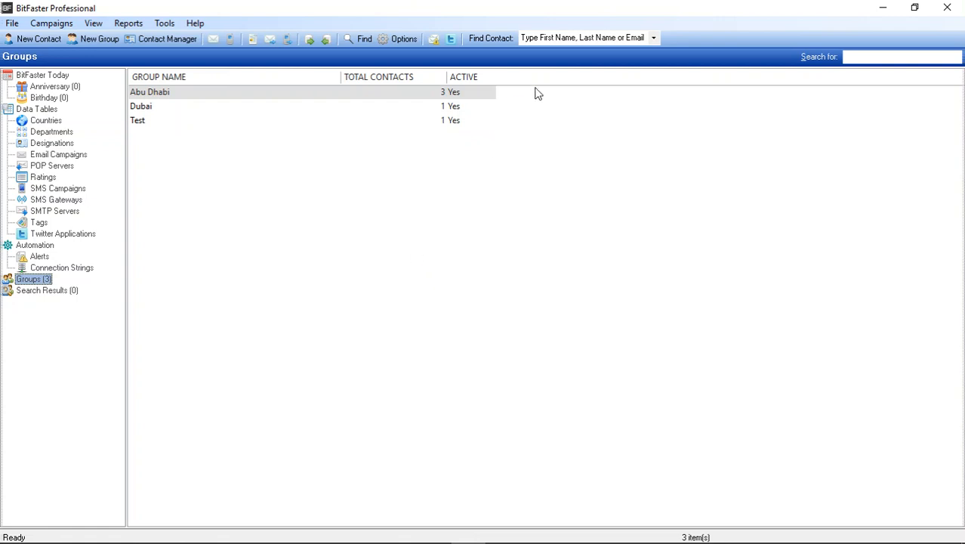
# - Run a quick contact search for "test", view the Dubai contact's details, and close them without changes
pyautogui.click(566, 37)
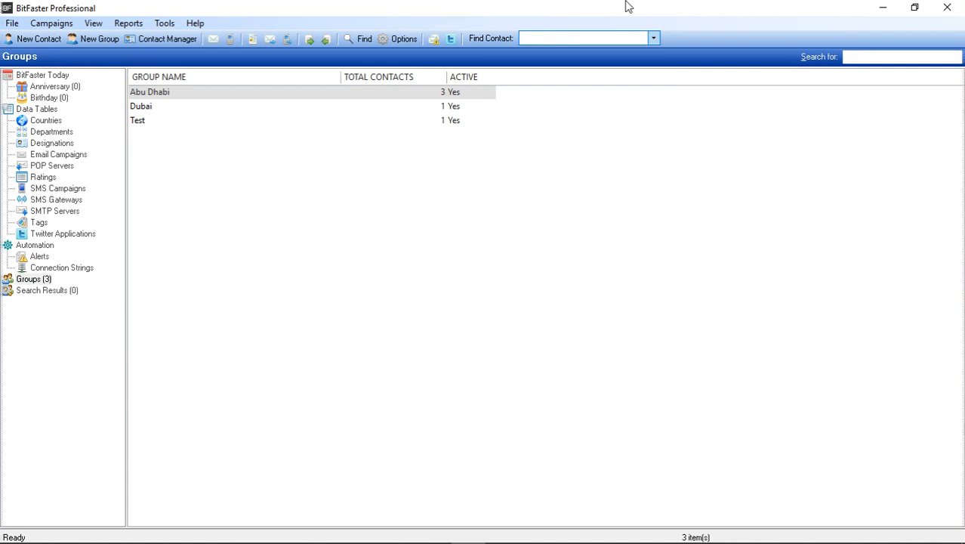
pyautogui.write('test')
pyautogui.press('Return')
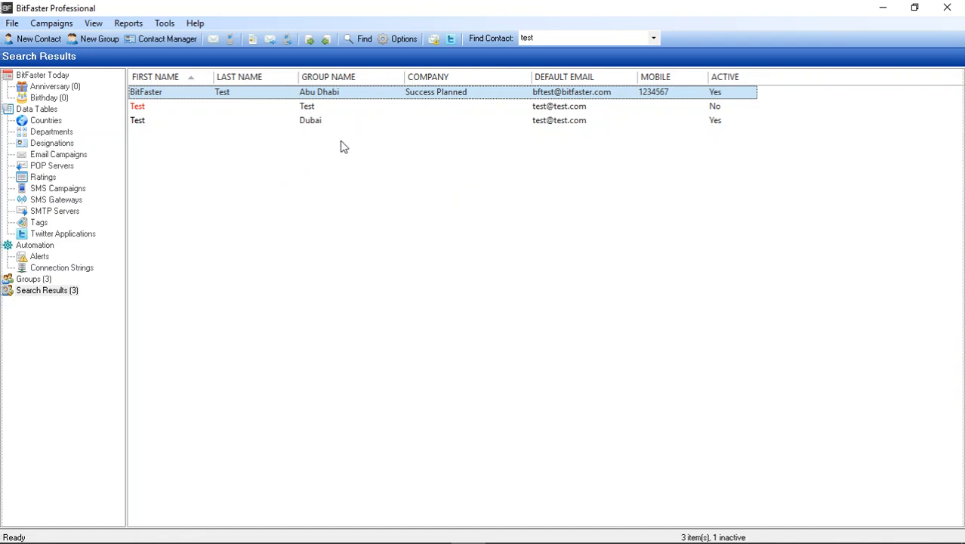
pyautogui.doubleClick(320, 125)
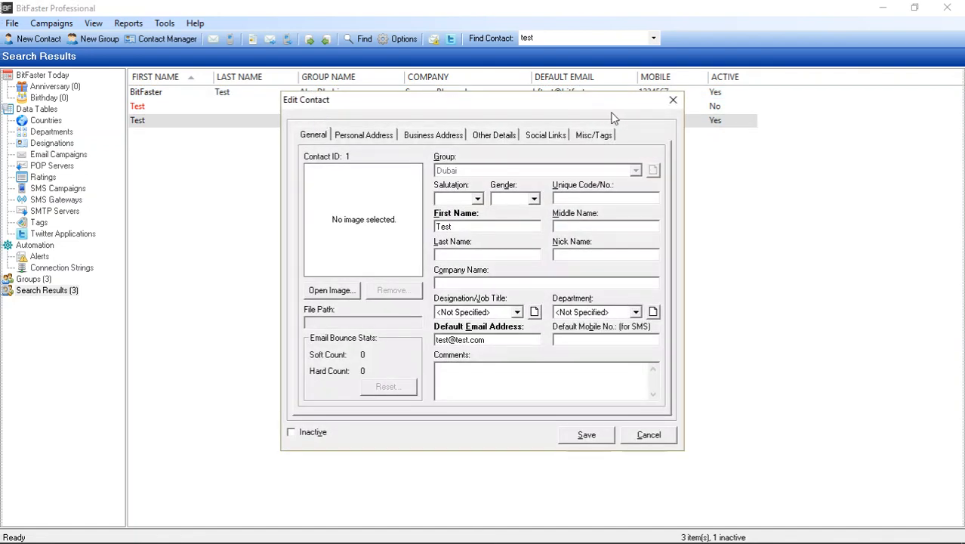
pyautogui.click(672, 101)
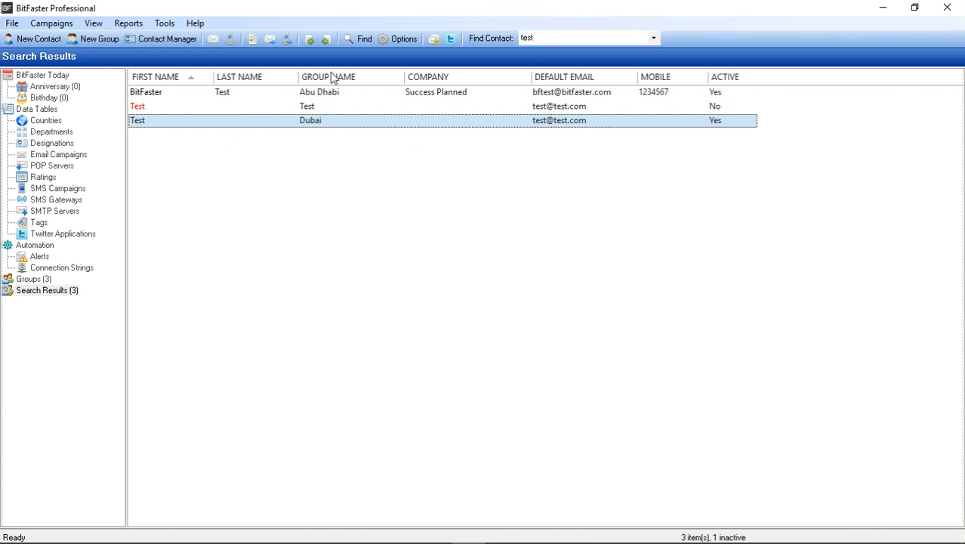
# - Find contacts with "bitfaster" in the Default Email field across all groups, and view the actions available for the results
pyautogui.click(355, 38)
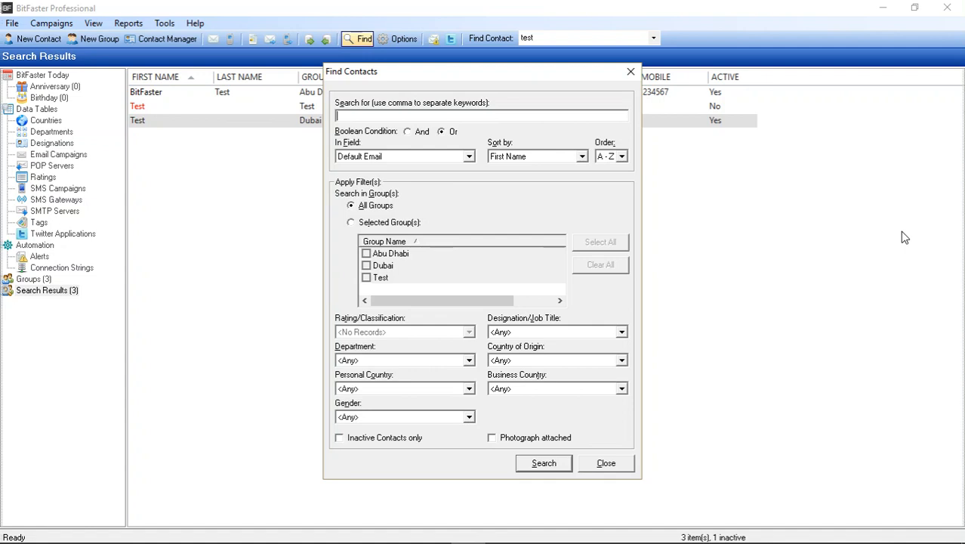
pyautogui.write('bitfaster')
pyautogui.click(469, 157)
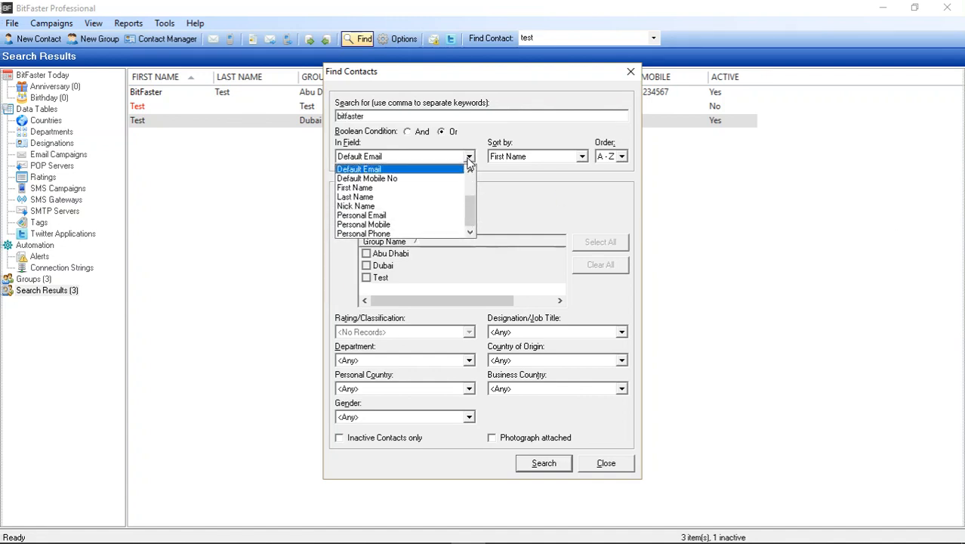
pyautogui.click(469, 159)
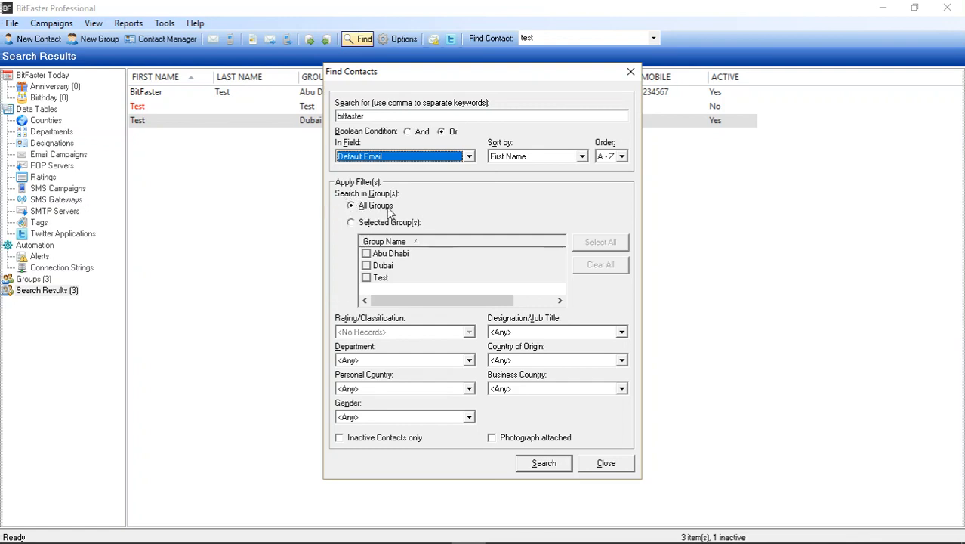
pyautogui.click(371, 224)
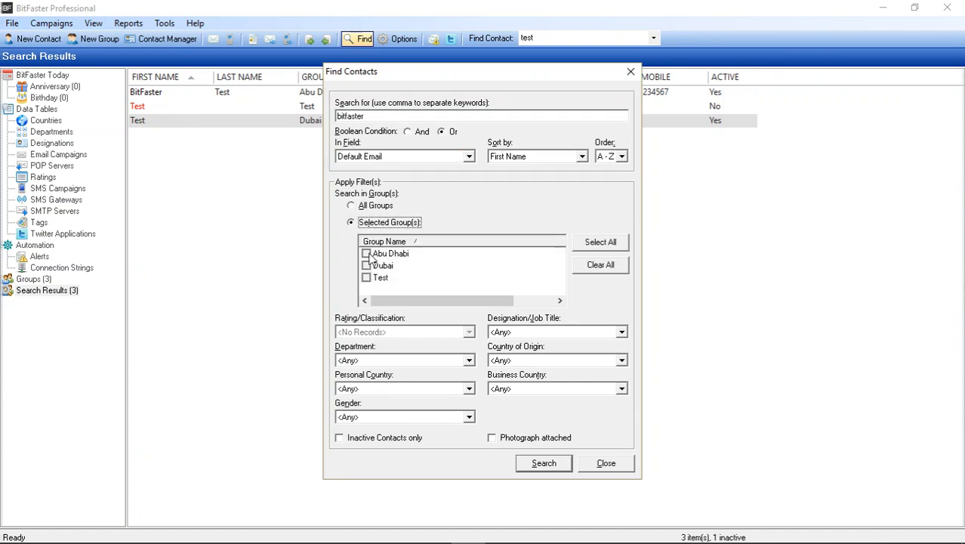
pyautogui.click(360, 208)
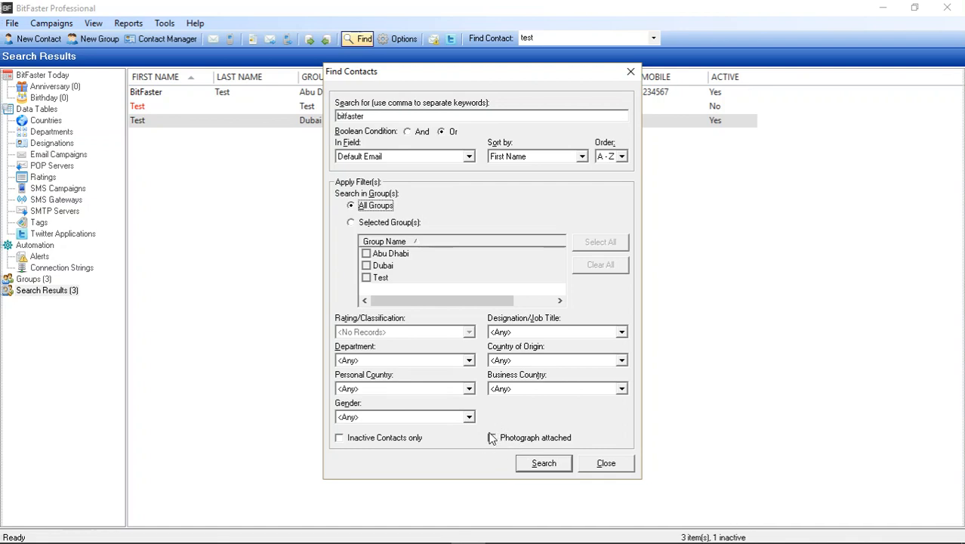
pyautogui.click(543, 463)
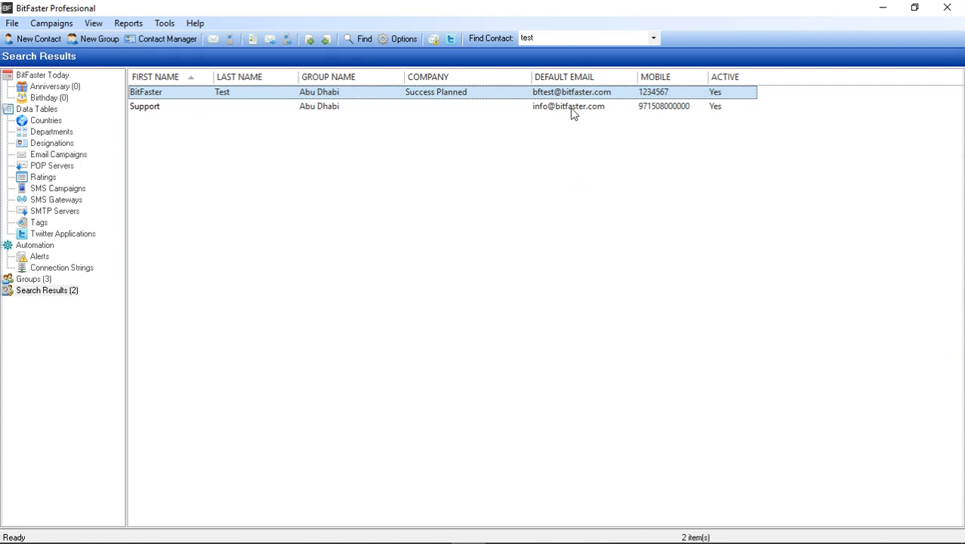
pyautogui.rightClick(262, 195)
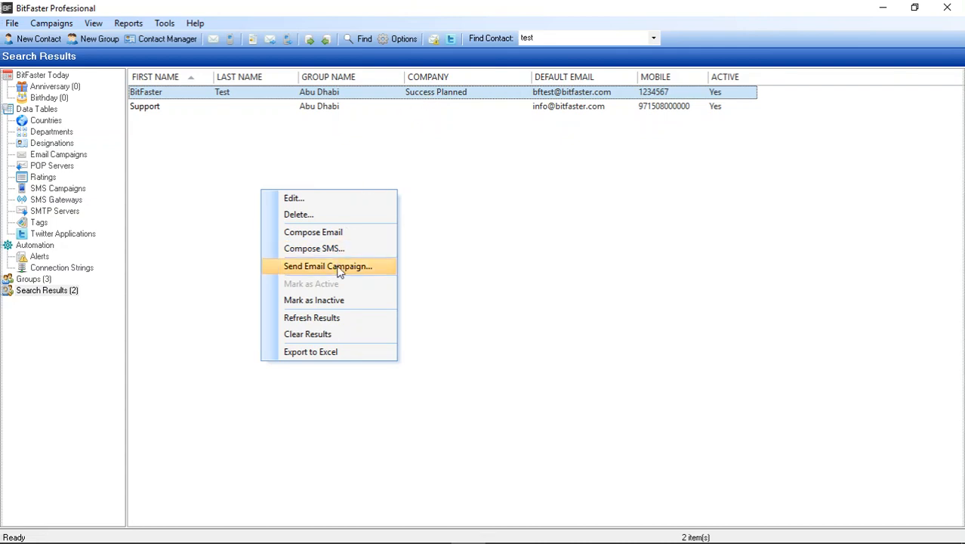
pyautogui.click(668, 270)
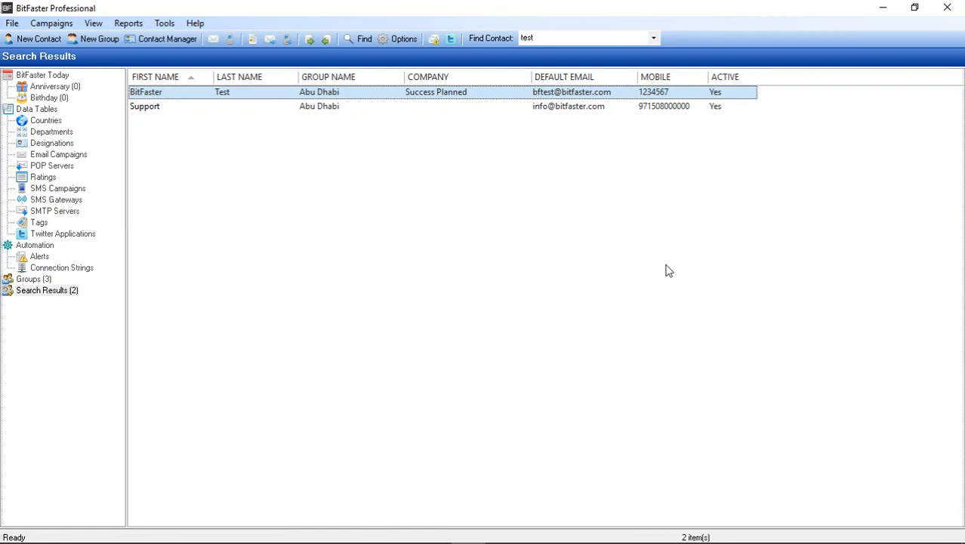